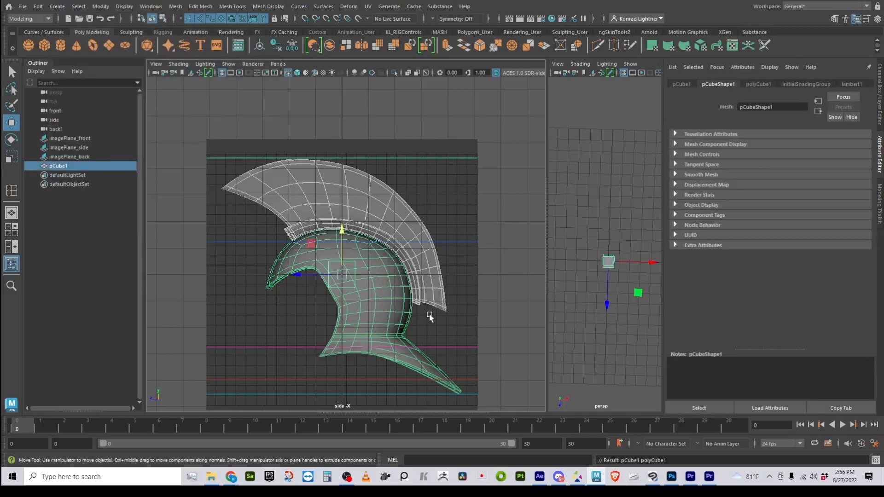
- Move the cube up from the helmet body onto the crest in the side view
left_click_drag(341, 229, 344, 161)
scroll(346, 177, "up", 4)
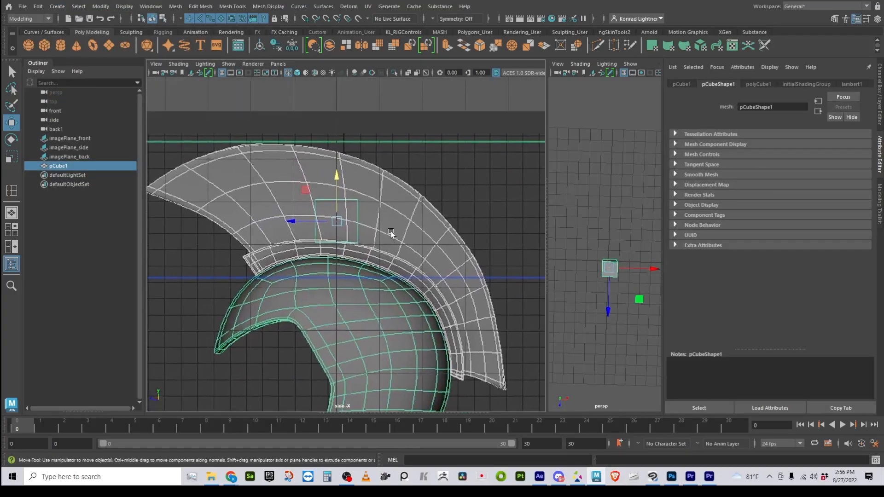
- Compare the cube's shaded, wireframe and smooth-preview displays over the side reference, returning to unsmoothed wireframe
left_click(297, 72)
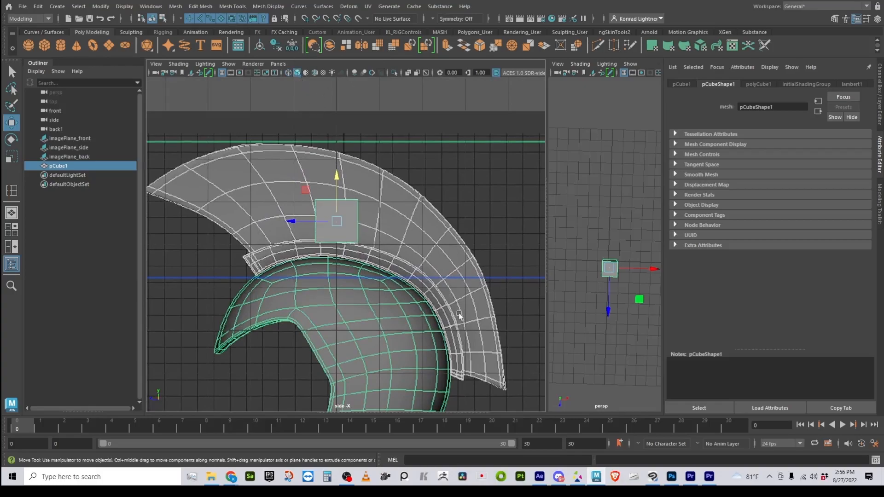
left_click(288, 73)
left_click(298, 74)
left_click(289, 73)
left_click(299, 74)
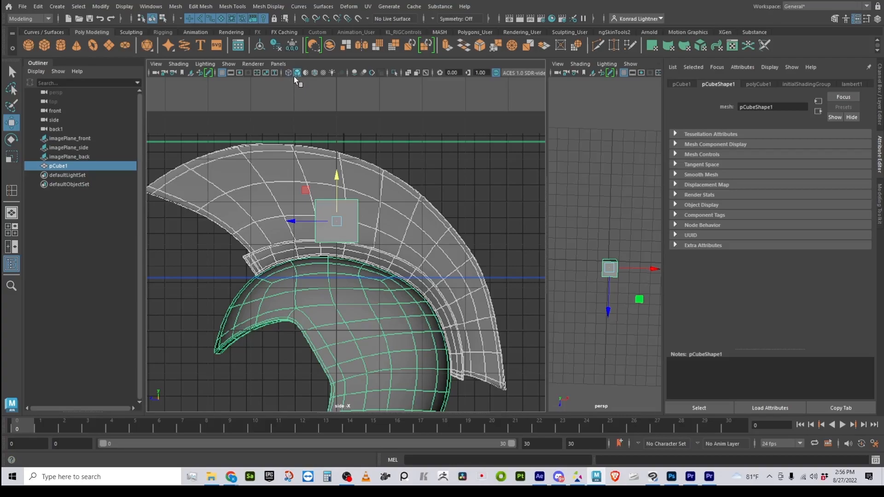
key("4")
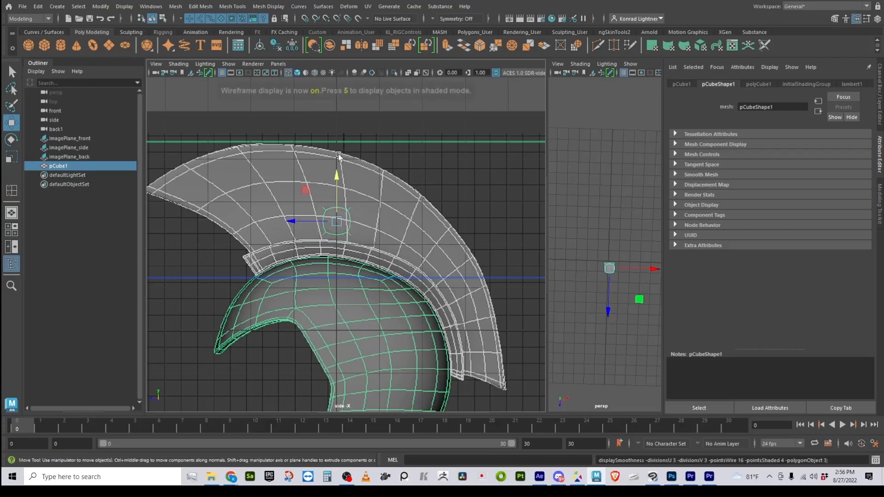
key("1")
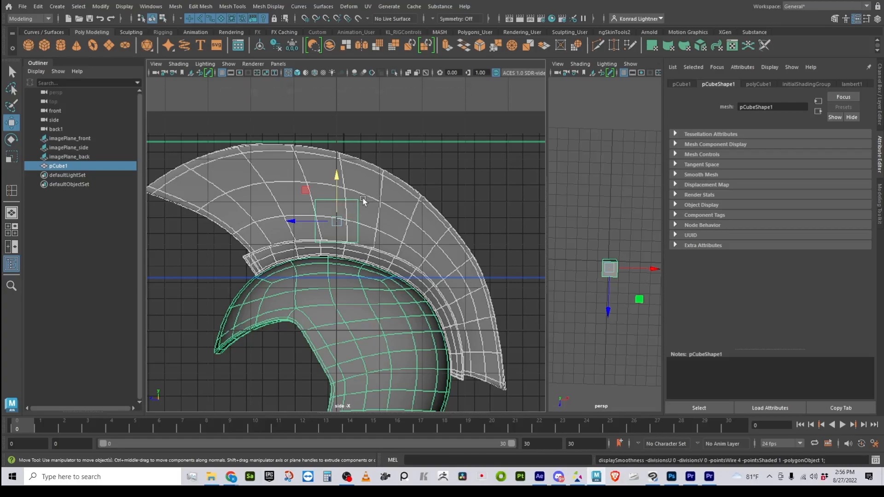
key("5")
key("4")
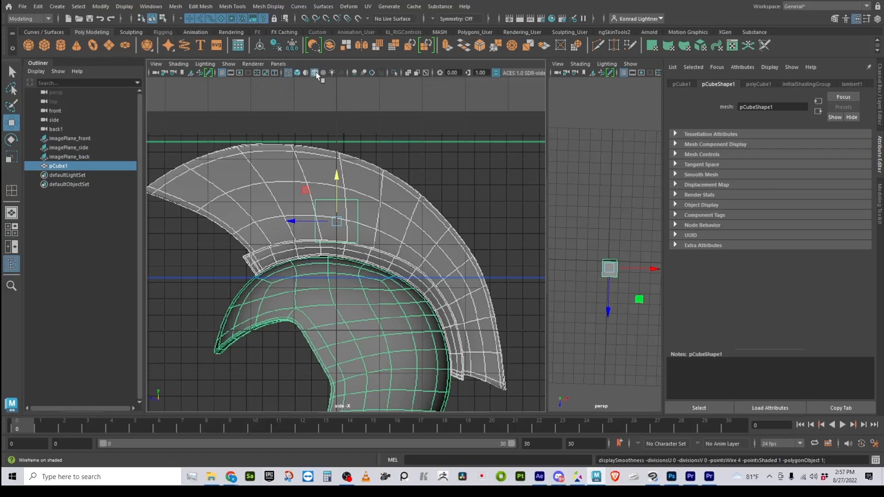
- Reselect the cube and move it forward to sit over the front part of the helmet crest
left_click(400, 277)
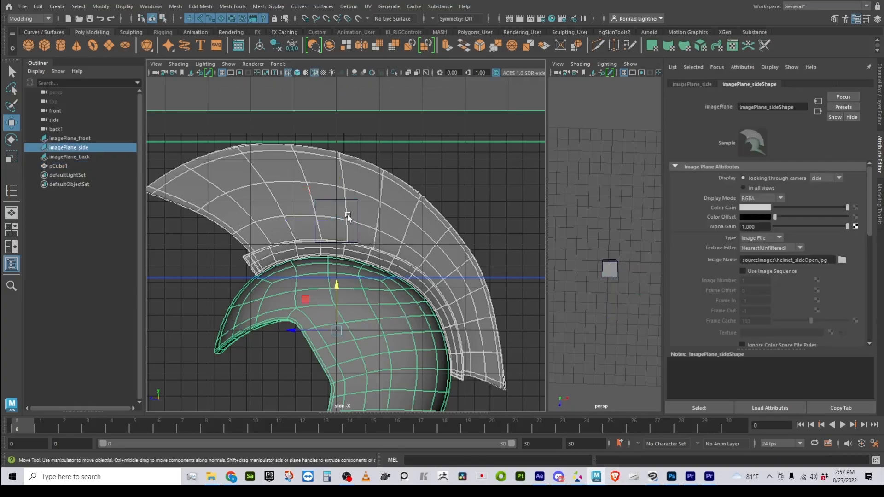
left_click_drag(357, 214, 360, 224)
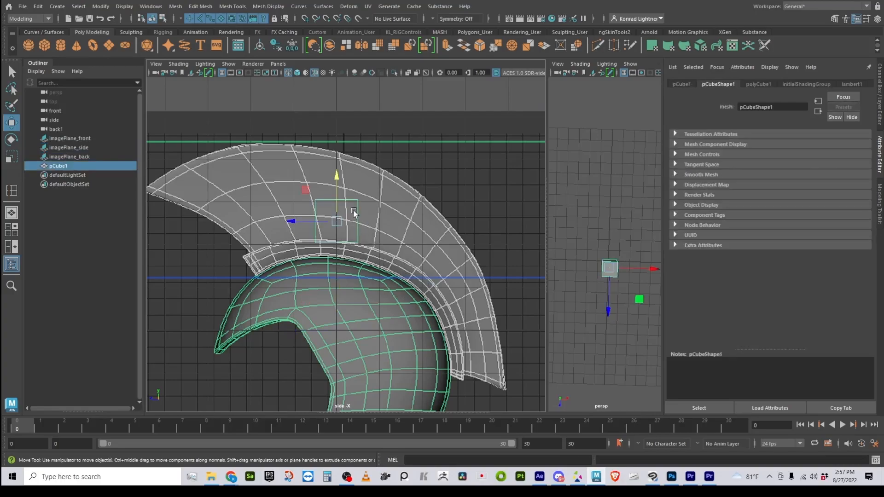
left_click_drag(296, 224, 229, 229)
left_click_drag(268, 184, 268, 186)
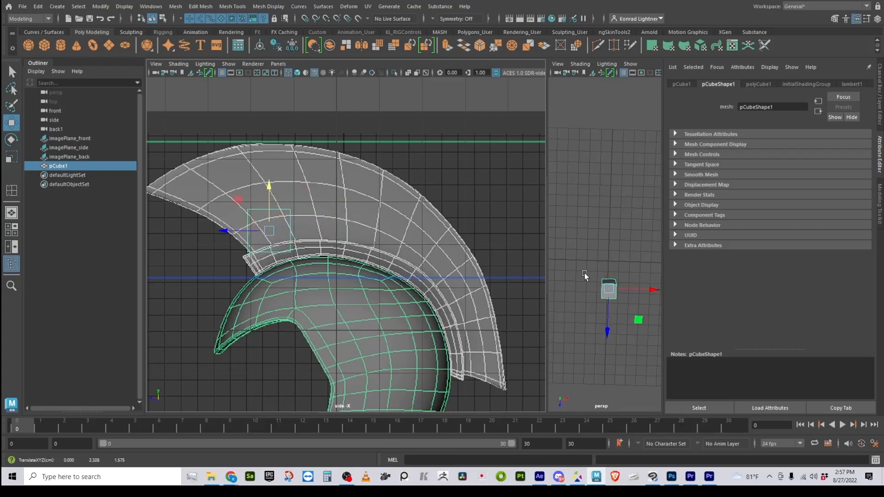
- Enlarge the perspective view beside the side view and switch the cube to vertex selection
left_click_drag(600, 263, 437, 235, "alt")
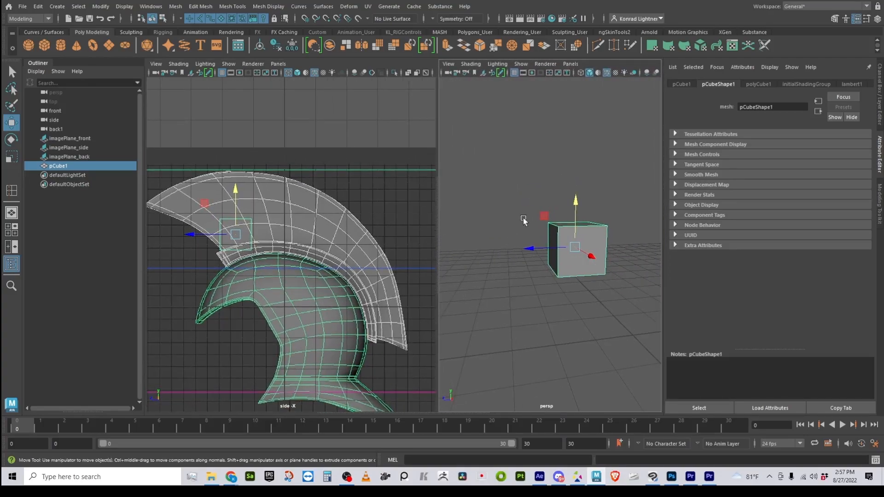
right_click_drag(548, 209, 516, 197)
left_click_drag(592, 251, 597, 243, "alt")
- Try selecting the cube's top front vertices as a pair and moving a single top rear vertex, and undo that move
left_click_drag(188, 192, 228, 234)
left_click_drag(550, 276, 562, 224, "alt")
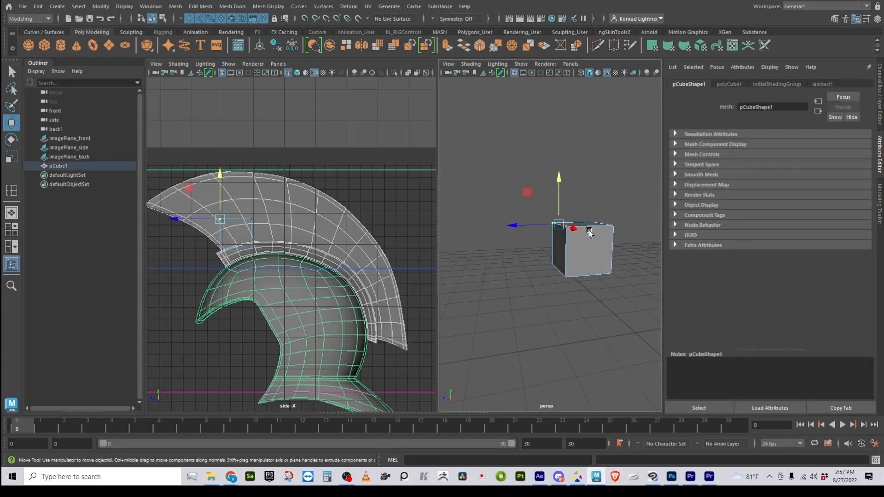
left_click(422, 297)
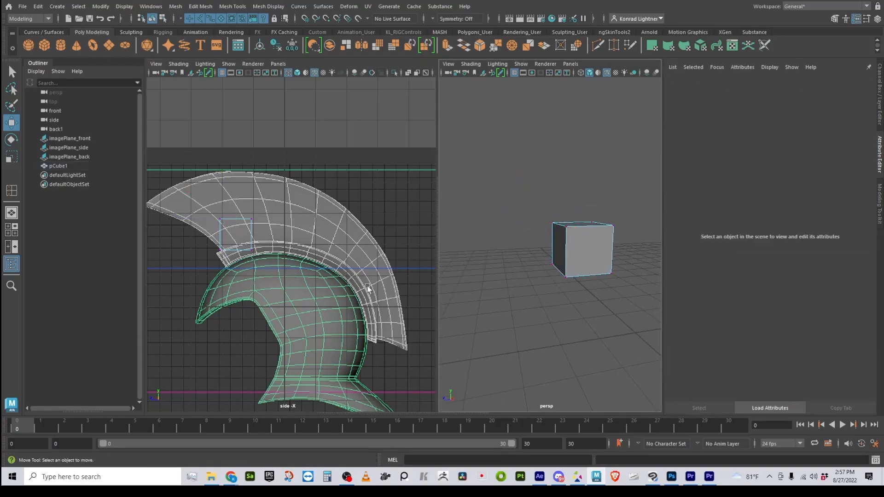
left_click_drag(252, 221, 252, 221)
left_click_drag(496, 250, 536, 278, "alt")
key("ctrl+z")
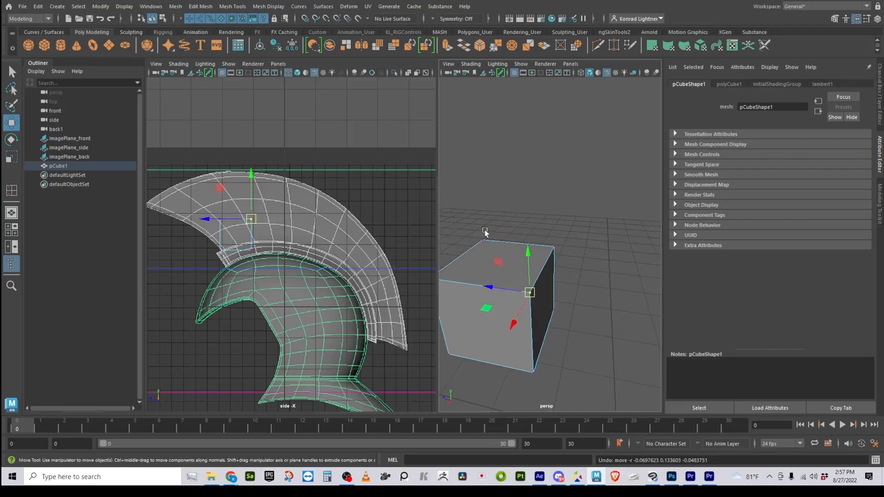
right_click_drag(513, 253, 479, 247, "alt")
left_click_drag(479, 248, 518, 234, "alt")
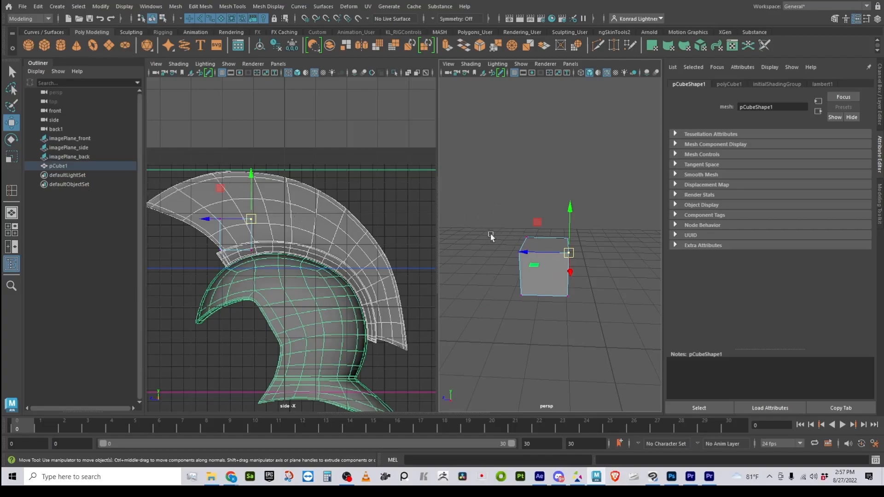
- Move the cube's top front vertices to the crest's tip and the bottom front vertices to the front end of the crest base
left_click_drag(189, 193, 235, 237)
right_click_drag(235, 286, 344, 273, "alt")
left_click_drag(323, 245, 218, 225)
left_click_drag(300, 272, 330, 293)
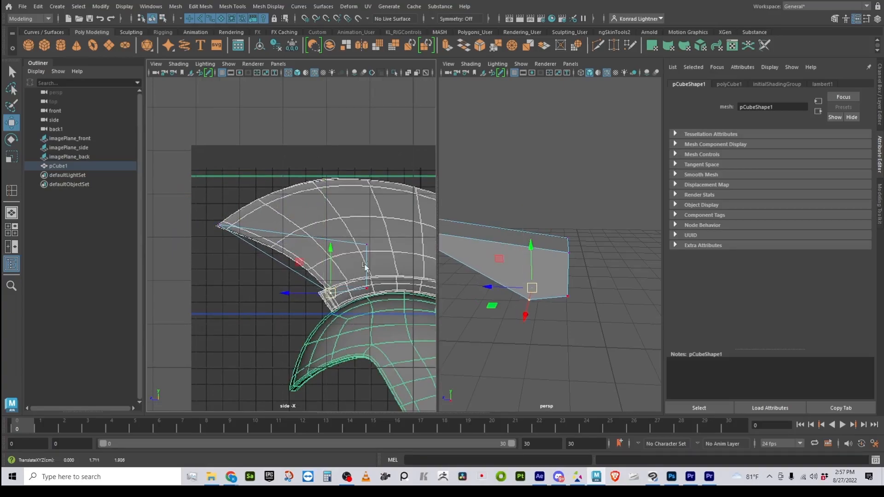
- Place the cube's top rear vertices on the crest's upper outline and its bottom rear vertices on the crest base's upper edge
left_click(366, 244)
left_click_drag(365, 244, 314, 180)
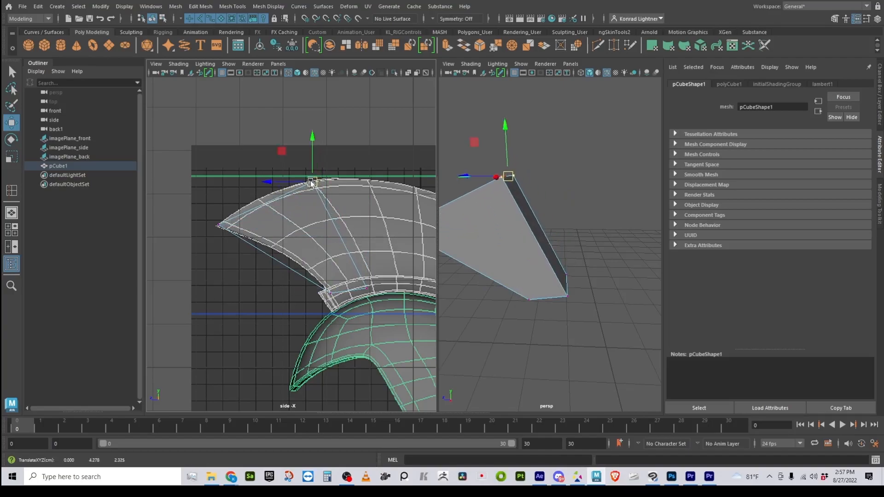
left_click(365, 288)
left_click_drag(364, 288, 373, 279)
scroll(324, 316, "up", 1)
scroll(324, 316, "up", 3)
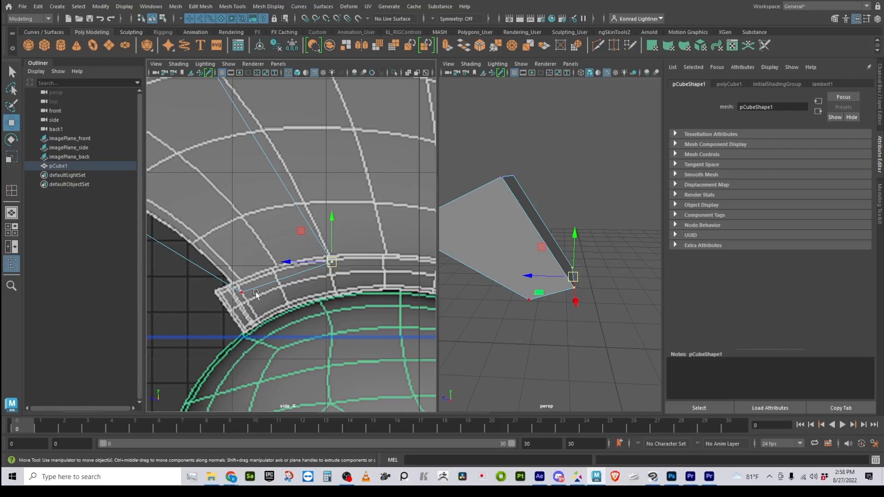
scroll(304, 287, "down", 3)
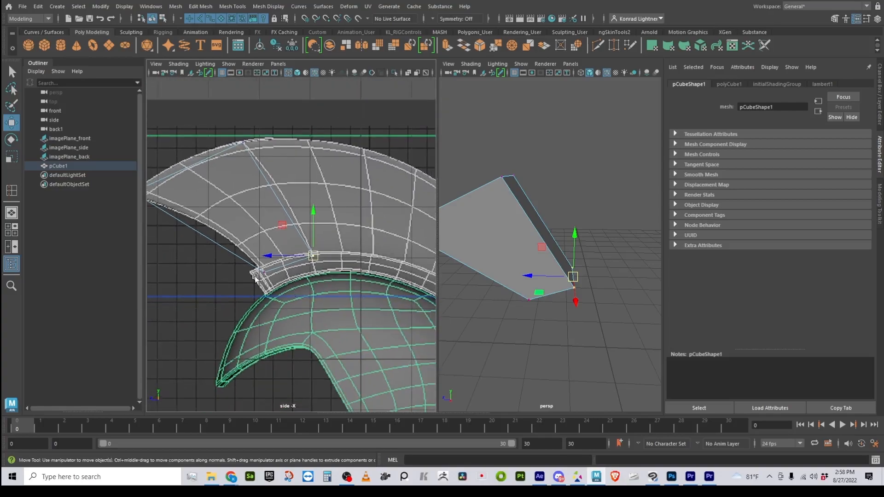
middle_click_drag(275, 294, 295, 304, "alt")
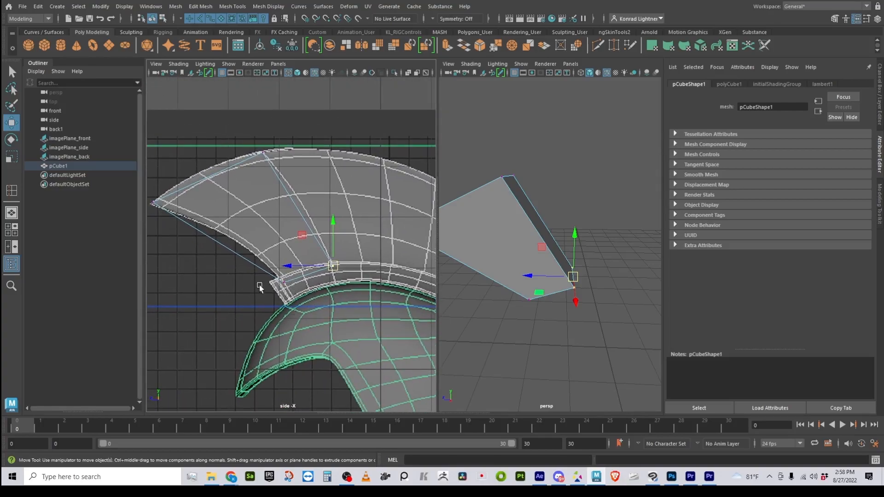
middle_click_drag(270, 252, 270, 296, "alt")
- Leave vertex selection and select the block's slanted rear face in face mode
right_click_drag(265, 201, 301, 176)
right_click_drag(515, 176, 512, 175)
mouse_move(512, 175)
left_mouse_down("alt")
mouse_move(506, 208)
mouse_move(491, 190)
mouse_move(515, 190)
left_mouse_up("alt")
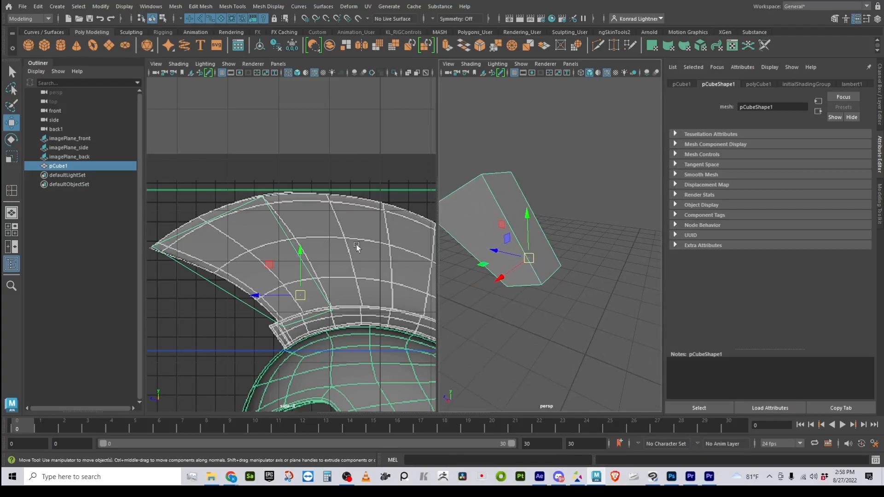
right_click_drag(485, 180, 519, 212)
left_click(518, 198)
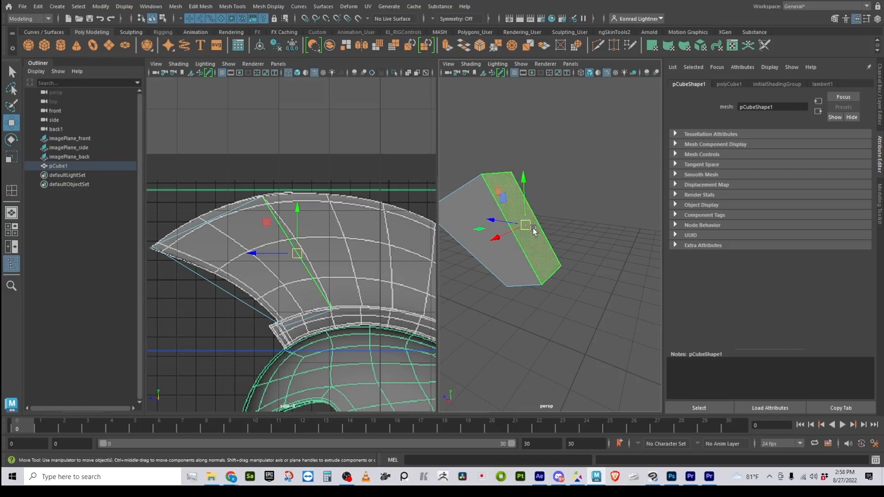
- Locate the Extrude command among the editing operations for the selected rear face and undo a trial extrusion
left_click(201, 6)
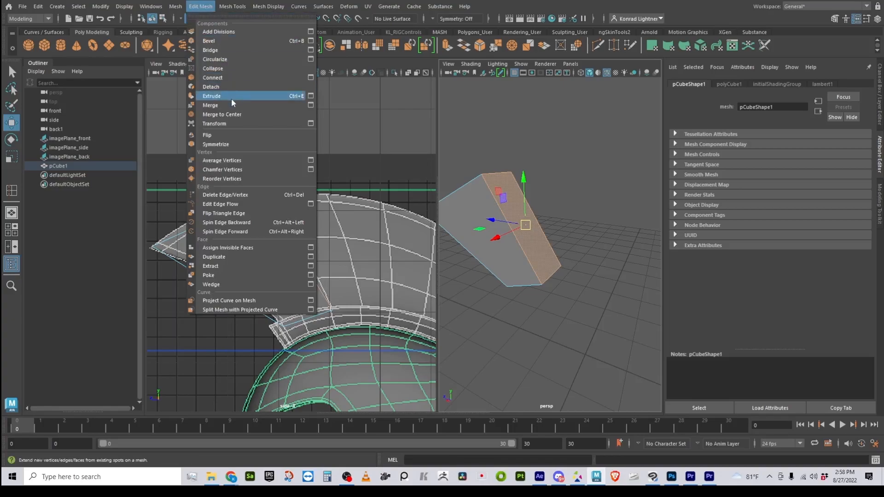
left_click(614, 21)
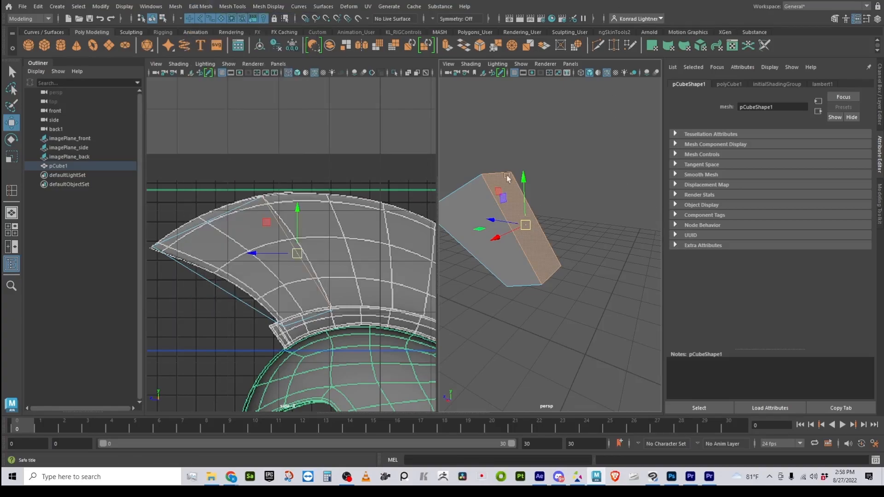
right_click(516, 199, "shift")
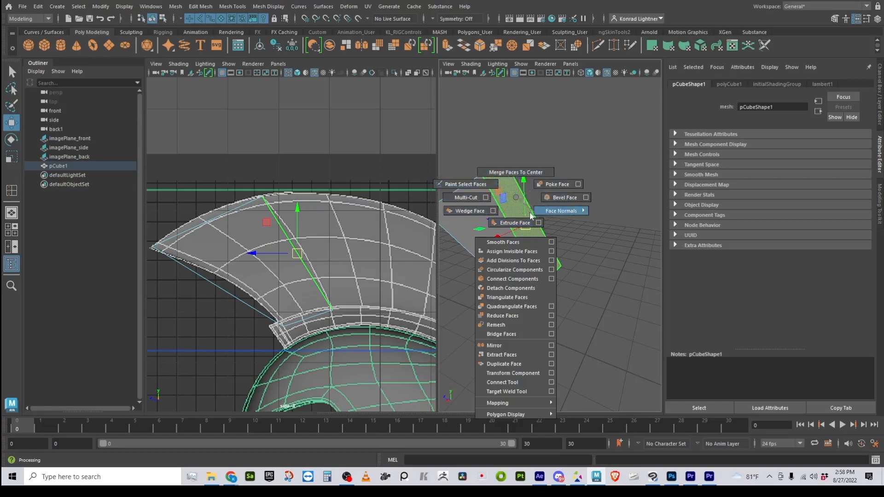
right_click_drag(517, 195, 509, 201, "shift")
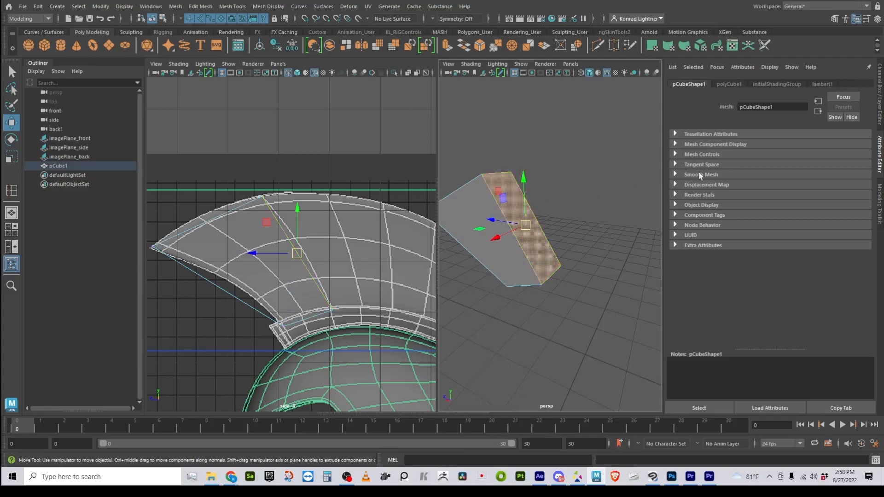
left_click(511, 198)
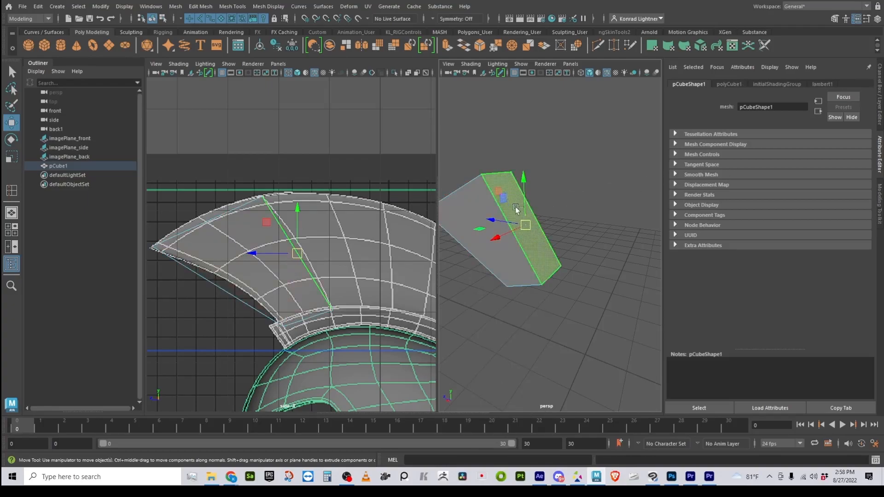
right_click_drag(515, 208, 517, 211, "shift")
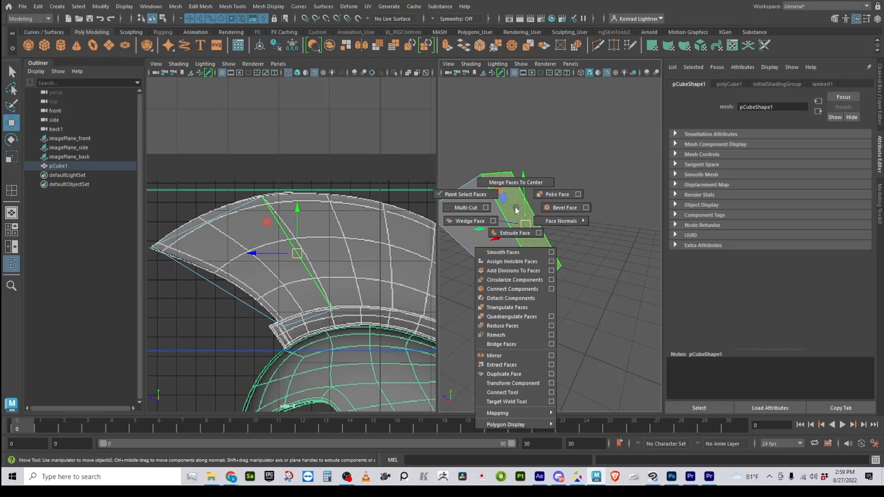
right_click_drag(514, 209, 512, 218, "shift")
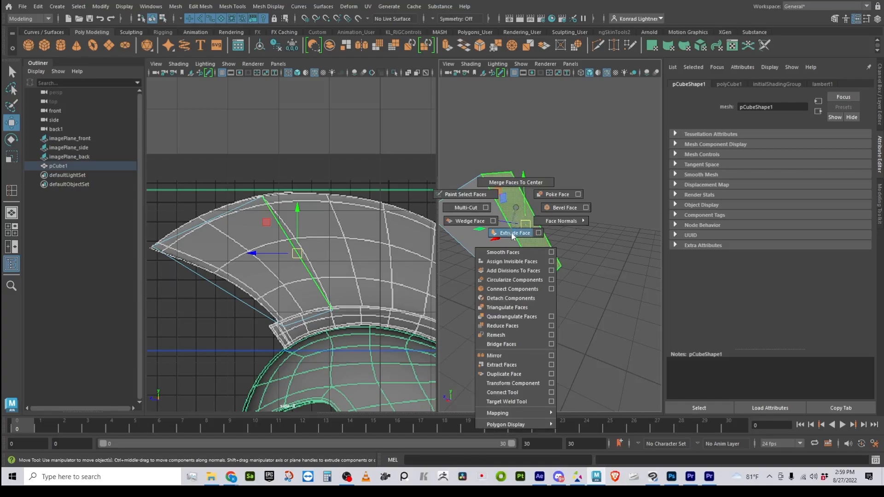
right_click_drag(483, 223, 521, 203, "shift")
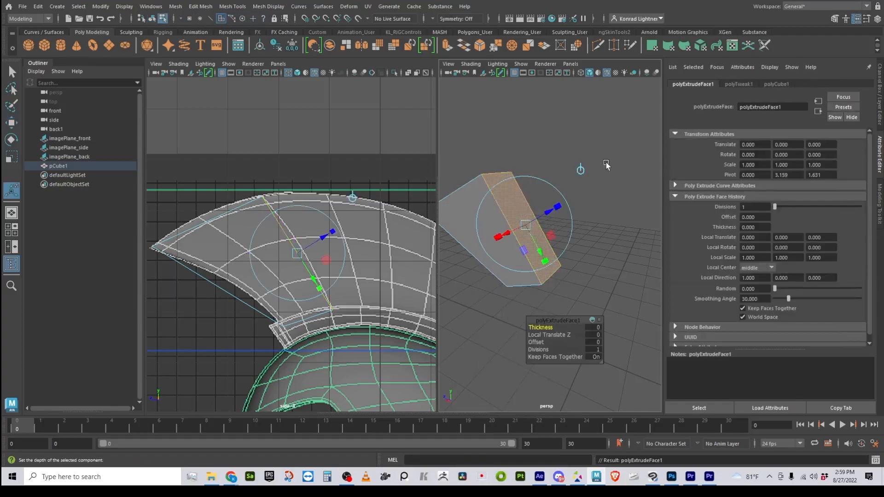
key("ctrl+z")
- Extrude the rear face and pull it back along the crest, with a local translation of about 1.12 in Y and 1.90 in Z
right_click_drag(506, 184, 506, 206, "shift")
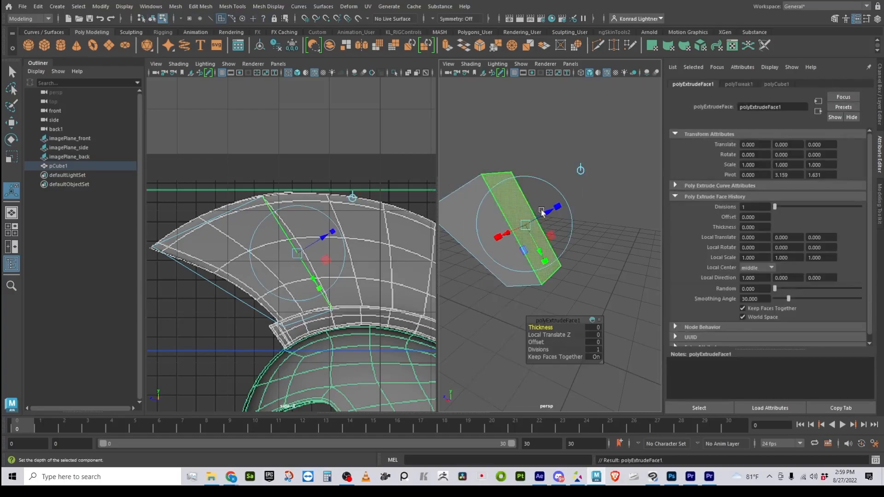
left_click_drag(548, 214, 591, 194)
middle_click_drag(303, 334, 249, 282, "alt")
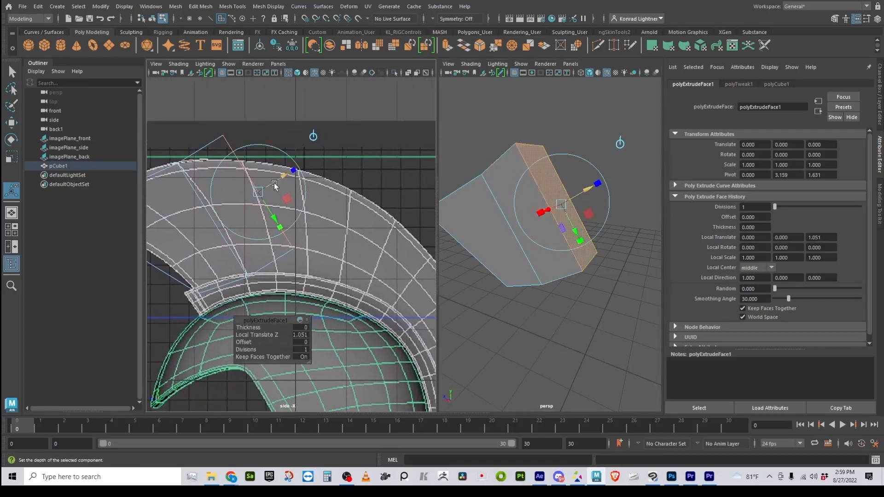
left_click_drag(281, 179, 342, 242)
- Rotate the extruded end face nearly upright to follow the crest's cross line and shift it slightly forward
key("e")
left_click_drag(354, 185, 365, 208)
key("w")
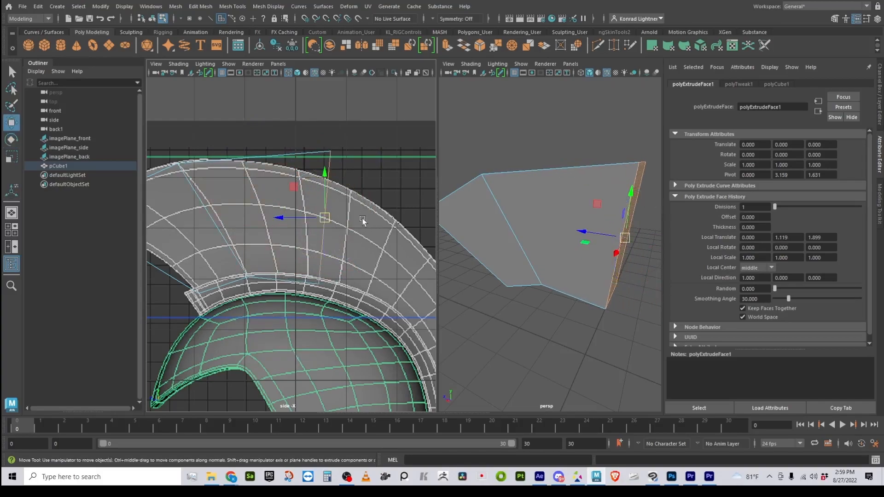
left_click_drag(291, 213, 279, 214)
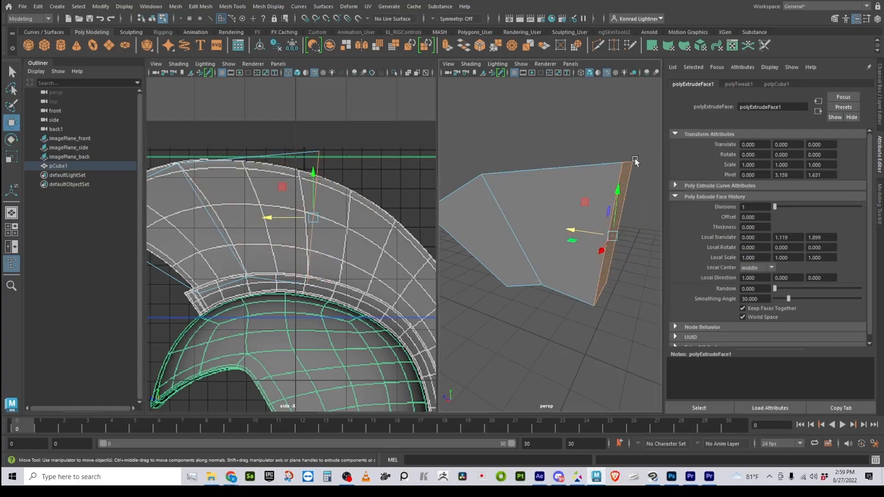
- Move the extruded end's top vertices forward and down onto the crest's upper outline
left_click_drag(640, 138, 614, 155, "alt")
right_click_drag(296, 150, 294, 129)
left_click_drag(294, 128, 358, 178)
left_click_drag(319, 151, 298, 168)
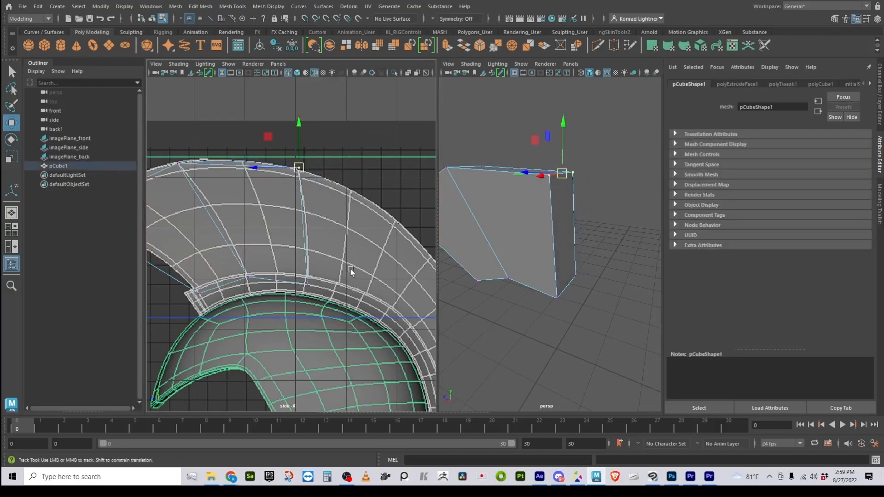
- Switch the crest mesh to face selection and select its rear end face
middle_click_drag(350, 269, 296, 236, "alt")
right_click_drag(570, 186, 568, 177)
right_click(574, 174)
right_click(564, 187)
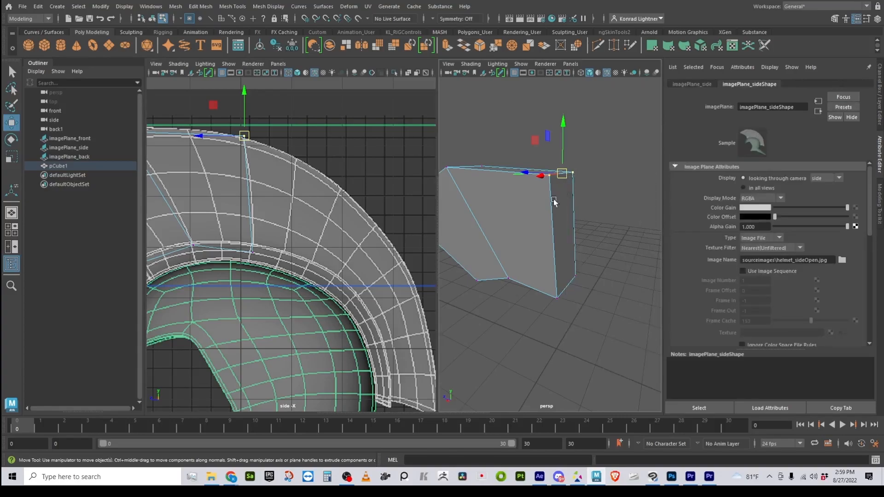
right_click_drag(552, 187, 587, 173)
key("e")
key("w")
key("e")
key("w")
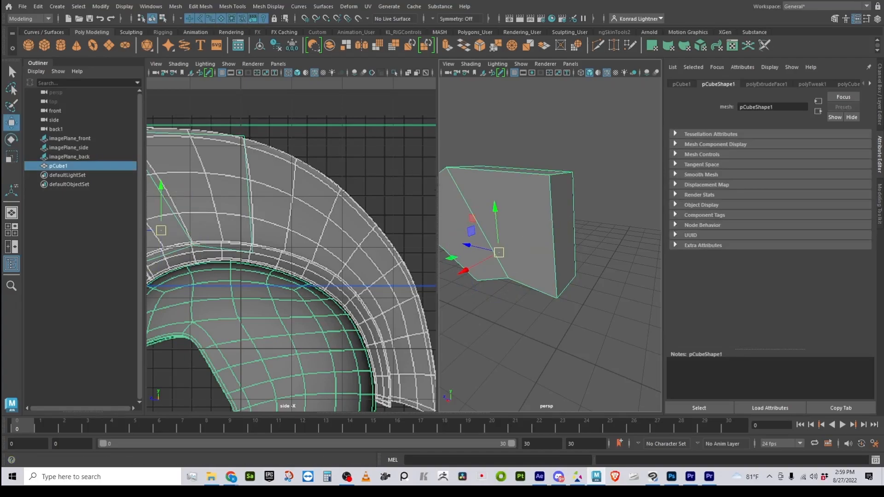
right_click_drag(555, 182, 558, 199)
left_click(562, 216)
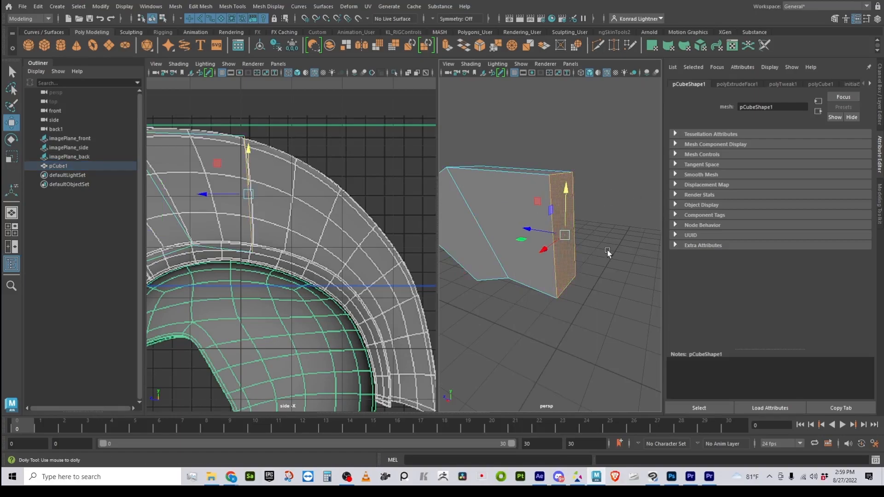
right_click_drag(607, 250, 592, 250, "alt")
key("w")
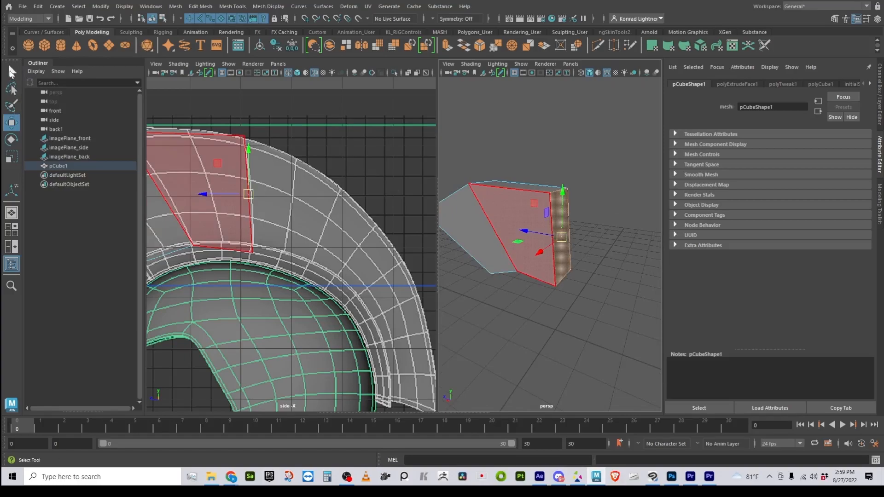
left_click_drag(591, 294, 599, 178, "alt")
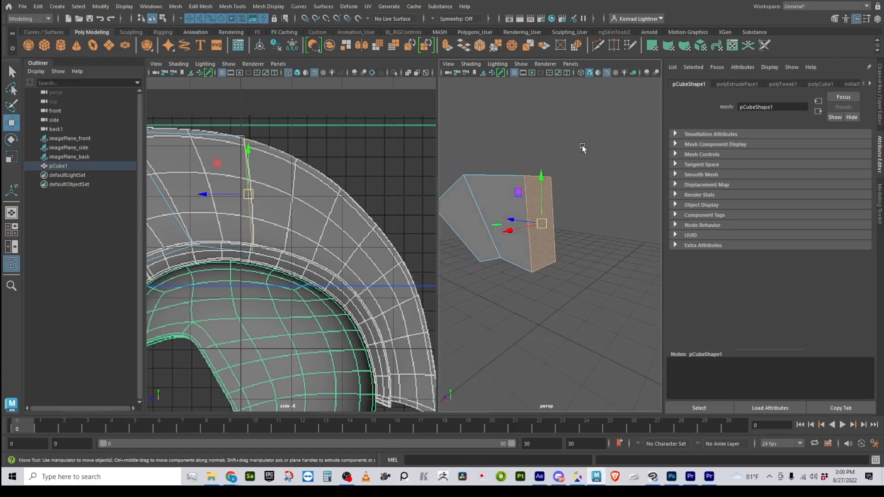
key("ctrl+z")
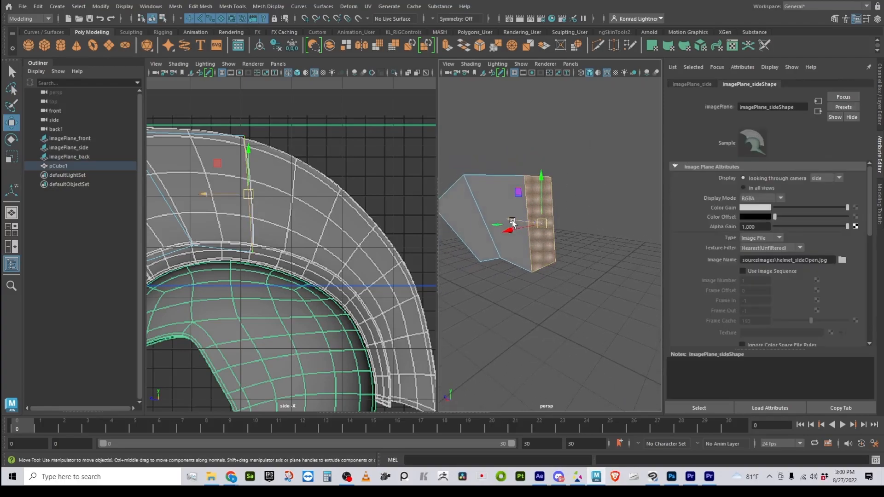
key("ctrl+z")
- Reselect the rear end face, extrude it and pull it back along the crest
right_click_drag(527, 191, 534, 205)
left_click(539, 212)
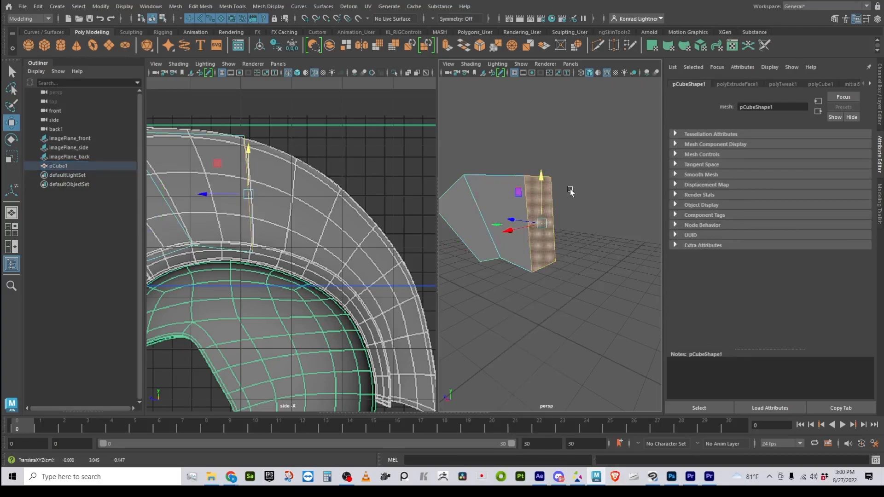
right_click(554, 134, "shift")
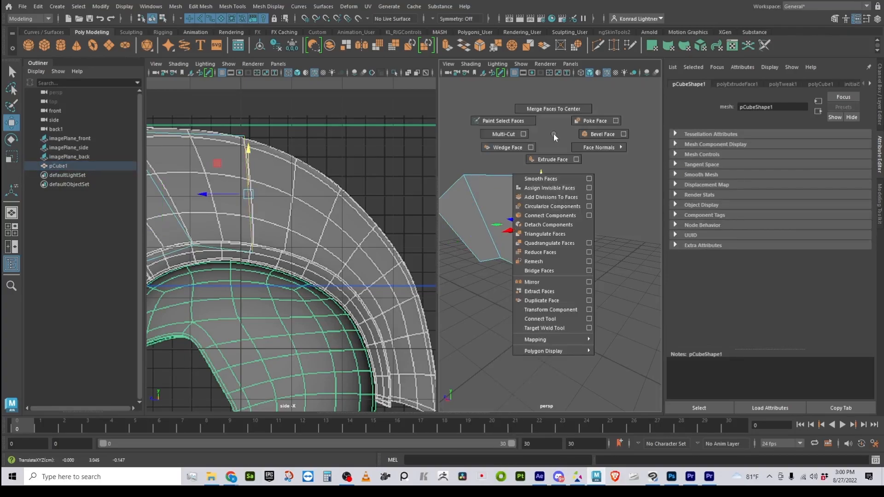
left_click(551, 160)
left_click_drag(565, 228, 531, 237)
left_click_drag(551, 208, 519, 209)
- Rotate the extruded end face to tilt with the crest's curve and lower it slightly
key("e")
key("w")
left_click_drag(545, 160, 545, 174)
- Move the extruded end's top and bottom vertices onto the crest's outer and inner outlines in the side view
right_click_drag(361, 152, 316, 153)
left_click_drag(343, 158, 345, 190)
left_click_drag(333, 299, 308, 268)
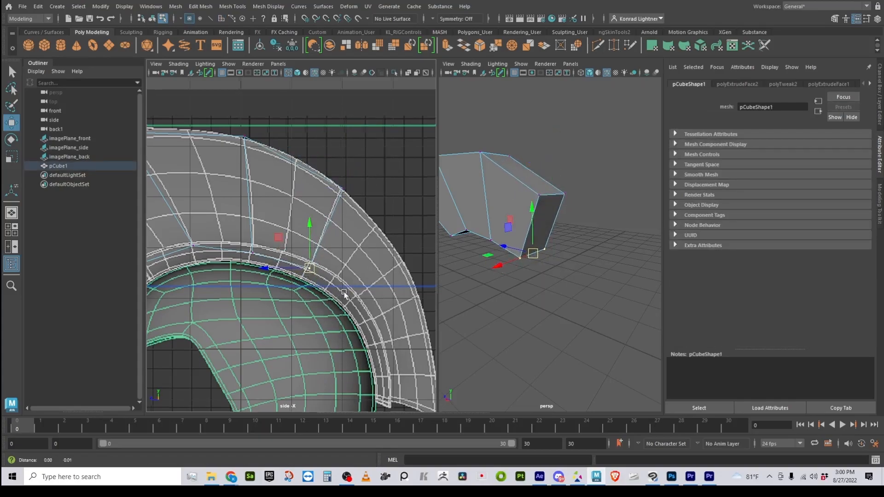
middle_click_drag(345, 293, 330, 284, "alt")
- Return the mesh to face selection and select the end face of the newest rear segment
right_click(480, 155)
left_click(506, 159)
right_click(480, 156)
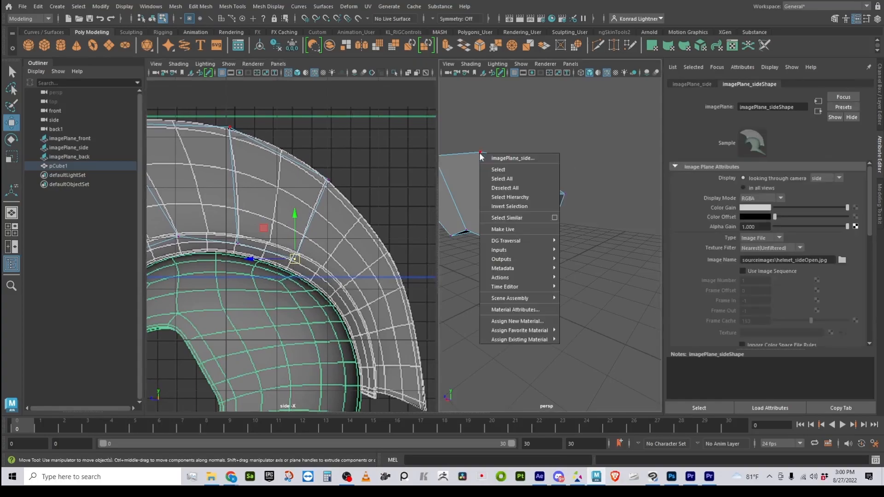
left_click(480, 158)
right_click(484, 180)
left_click(474, 201)
right_click(556, 197)
left_click(555, 218)
left_click(548, 233)
left_click(548, 233)
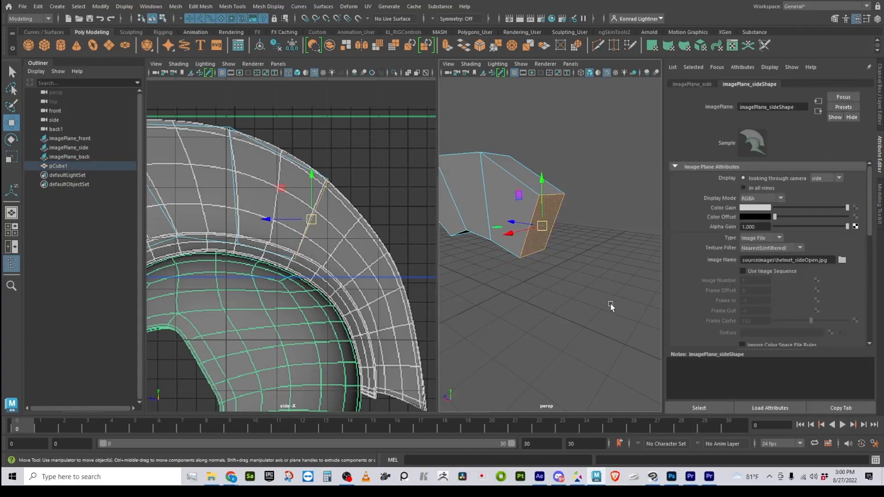
left_click_drag(585, 312, 567, 269, "alt")
left_click(562, 272)
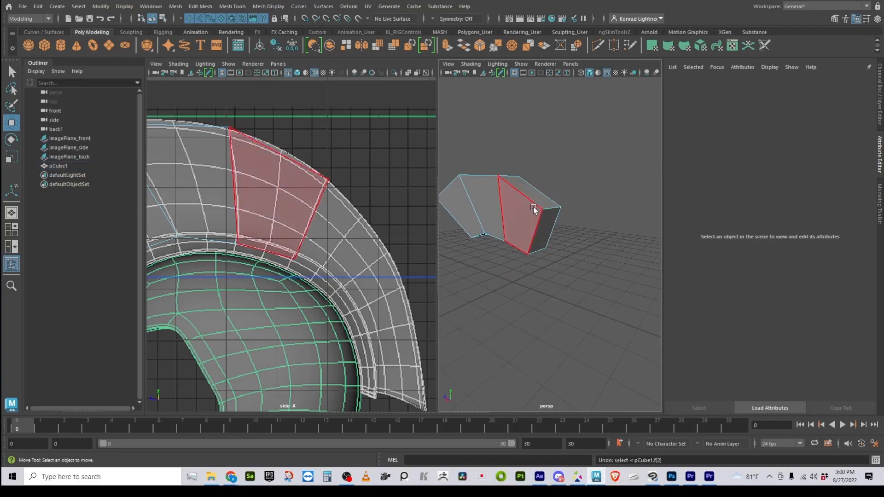
left_click(557, 224)
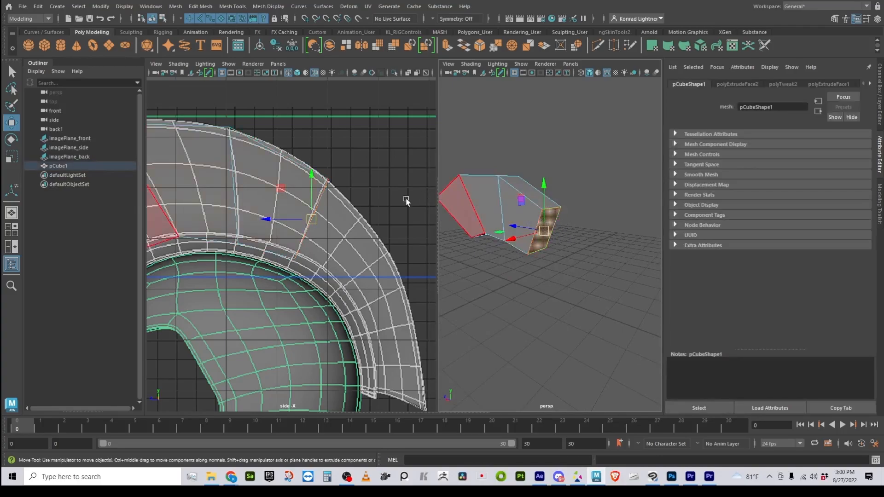
- Extrude the end face and pull it down the back of the crest, with a local translation of about 1.93 in Y and 2.66 in Z
right_click_drag(508, 205, 580, 226)
left_click(541, 202)
left_click(546, 218)
middle_click_drag(579, 295, 550, 266, "alt")
left_click_drag(536, 215, 559, 192)
left_click_drag(540, 144, 549, 216)
middle_click_drag(549, 216, 578, 143, "alt")
- Rotate the extruded end face to nearly horizontal and lower it to the crest's rear tip
key("e")
left_click_drag(578, 144, 570, 192)
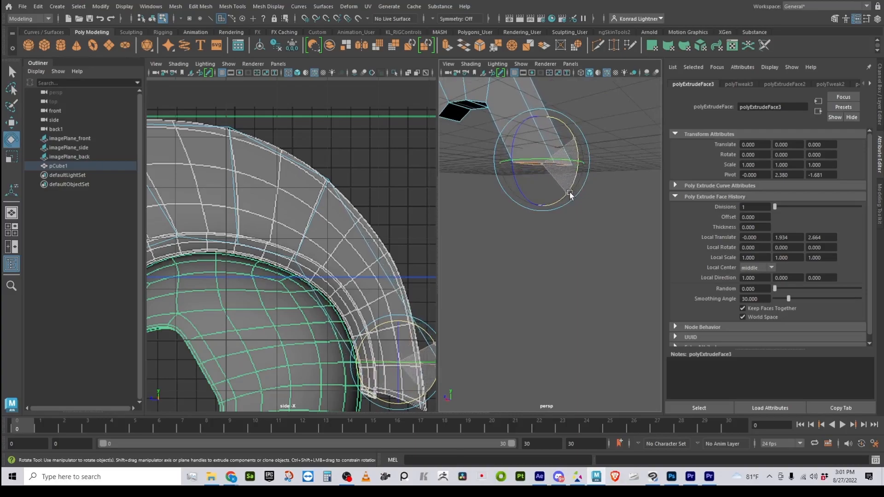
key("w")
middle_click_drag(314, 340, 232, 234, "alt")
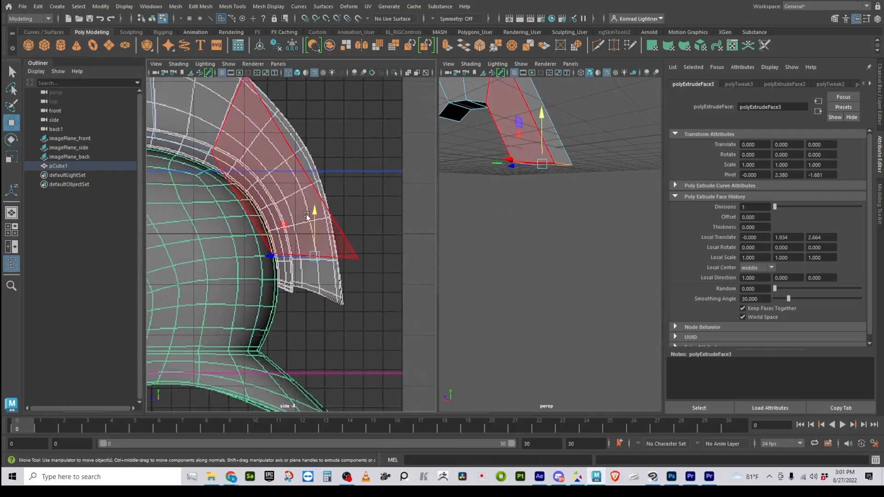
left_click_drag(314, 212, 318, 249)
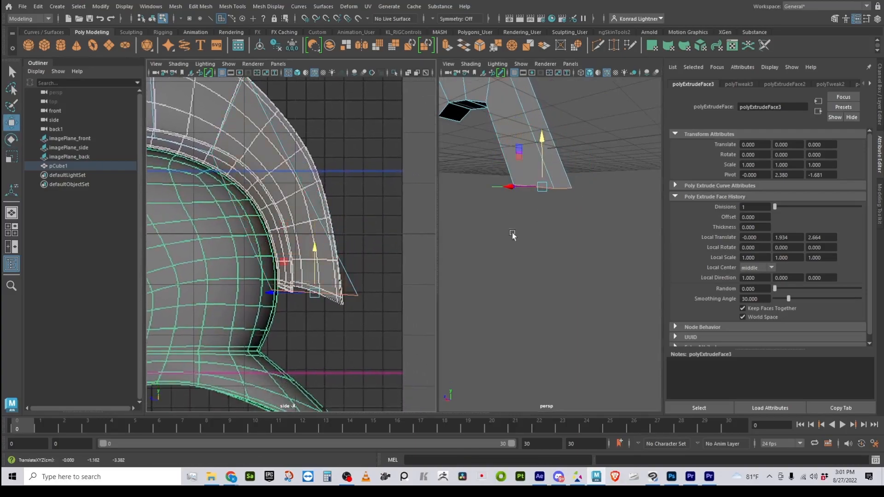
- Move the end's outer and inner vertices onto the corners of the crest's rear tip
right_click_drag(344, 204, 297, 207)
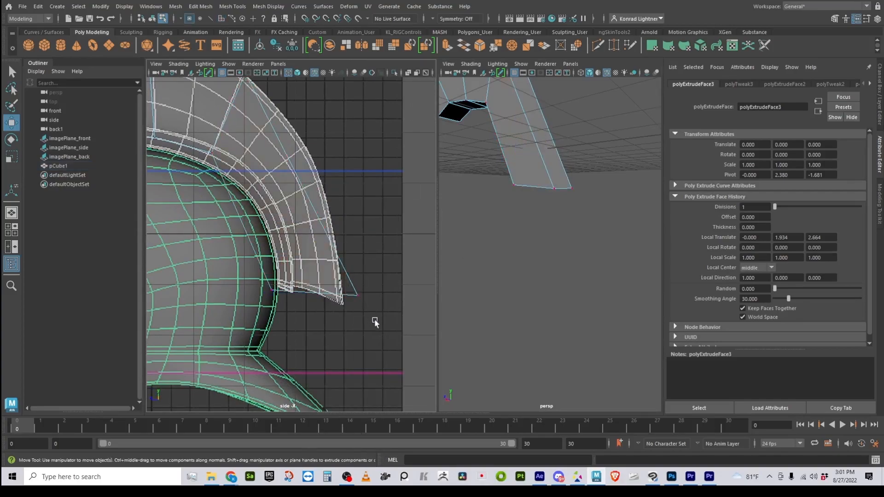
left_click(358, 295)
left_click_drag(359, 253, 359, 266)
left_click_drag(339, 309, 324, 304)
left_click_drag(344, 269, 345, 266)
left_click(285, 284)
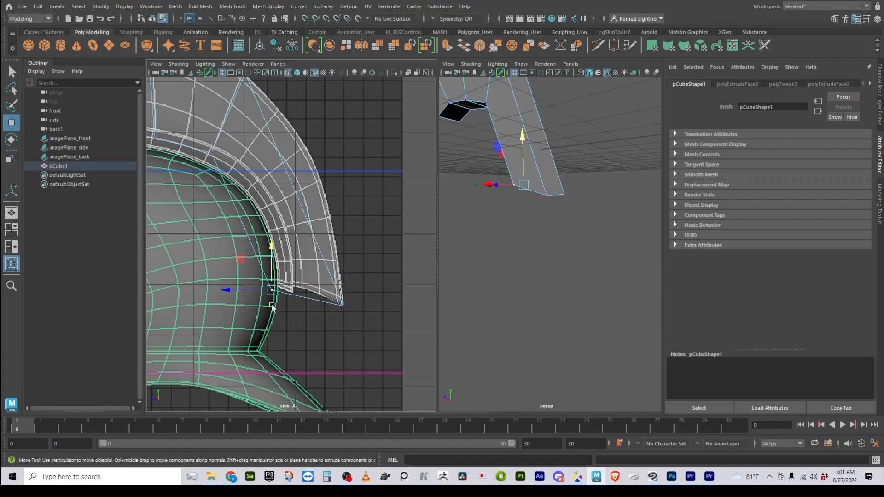
left_click_drag(285, 284, 290, 285)
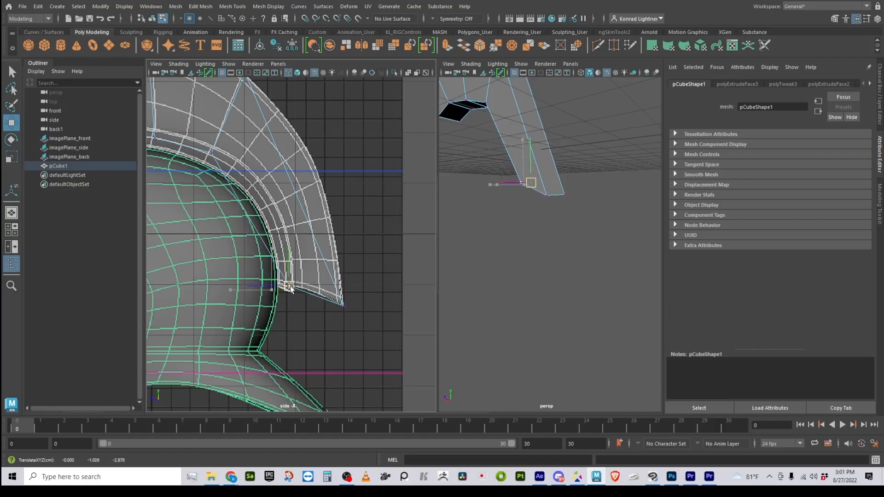
- Insert two edge loops across the long rear segment of the crest mesh
middle_click_drag(304, 261, 322, 293, "alt")
right_click(310, 222)
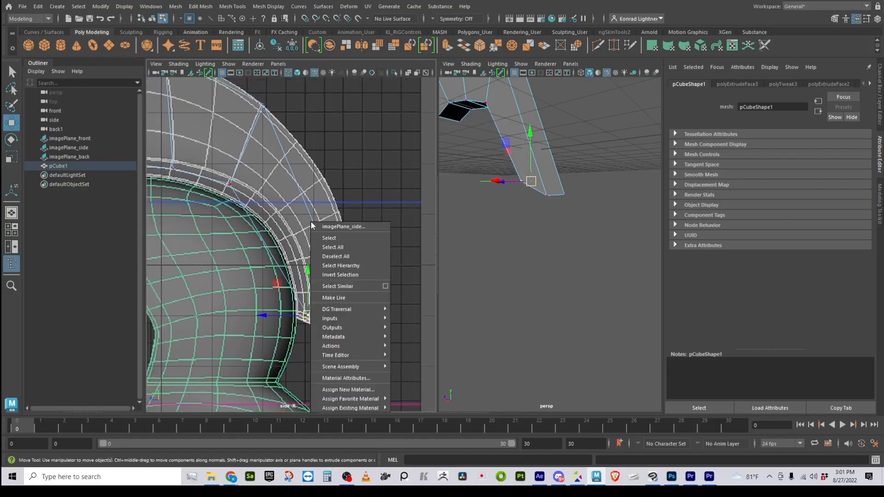
right_click_drag(509, 86, 550, 73)
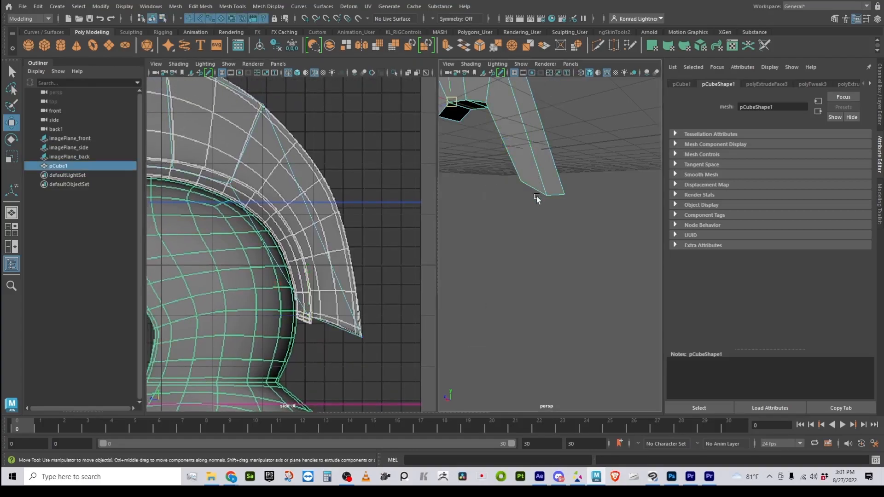
middle_click_drag(537, 193, 556, 291, "alt")
left_click_drag(557, 286, 548, 279, "alt")
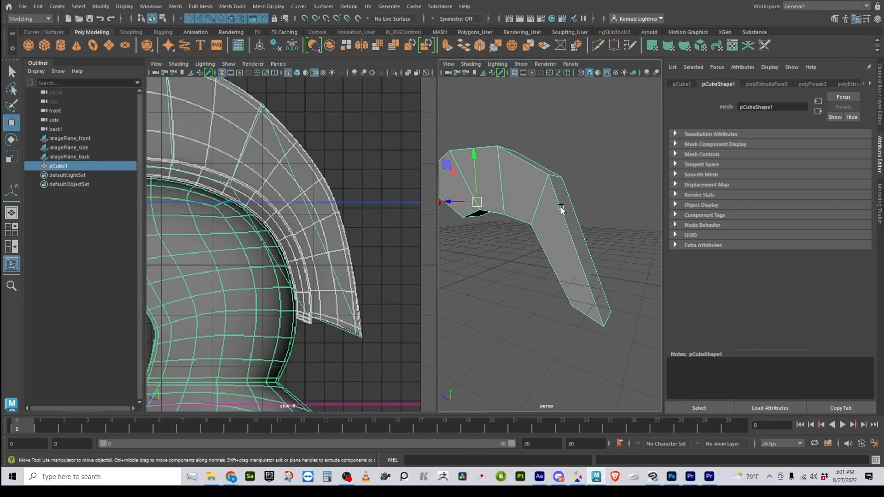
left_click_drag(598, 247, 560, 228, "alt")
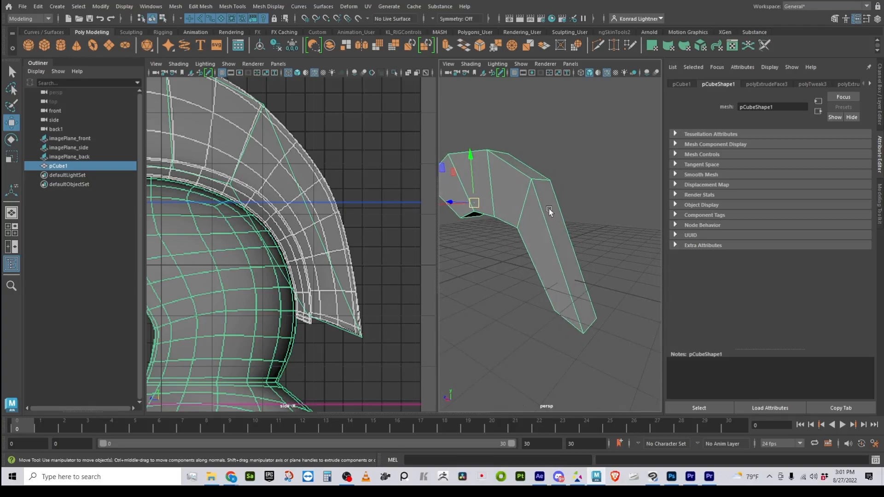
right_click(549, 209, "shift")
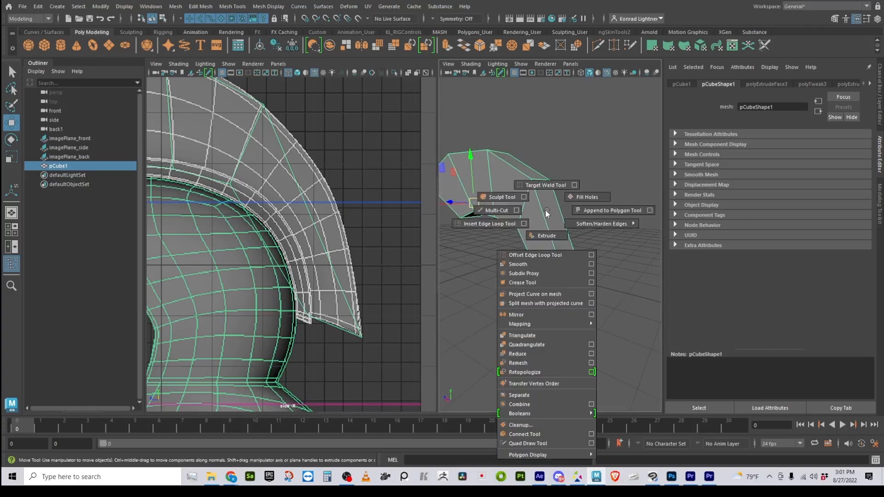
left_click(494, 223)
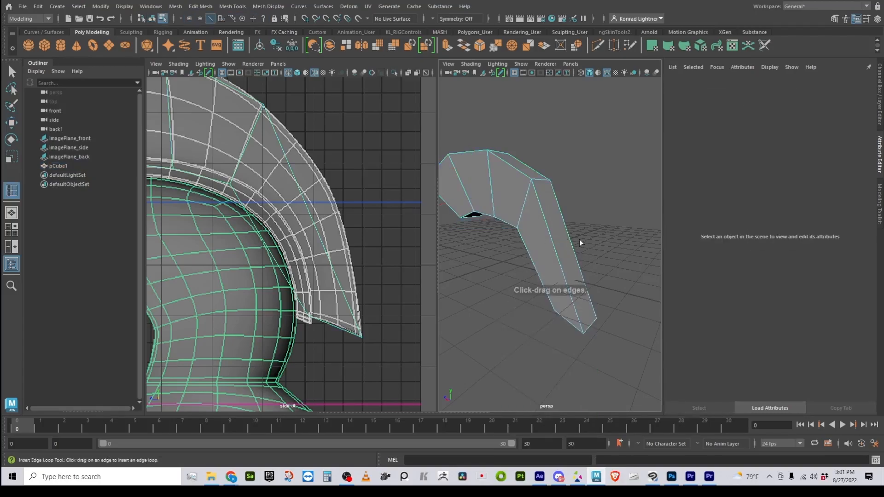
left_click(302, 192)
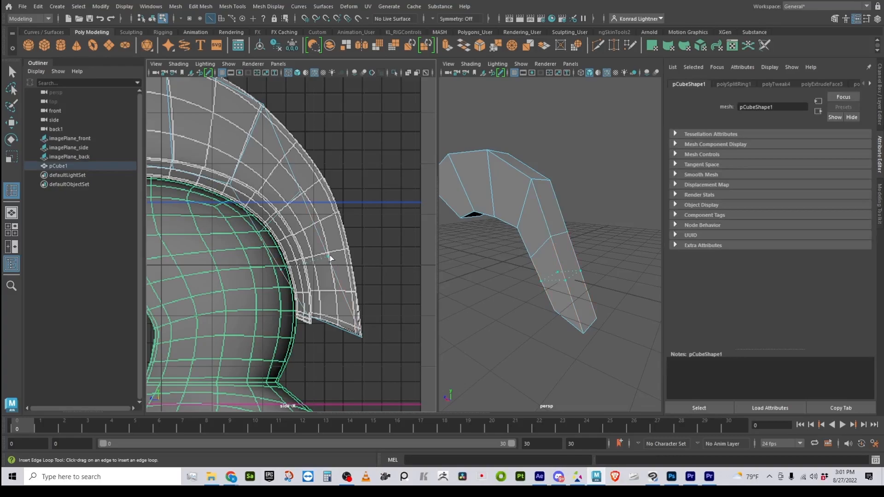
left_click_drag(332, 261, 340, 266)
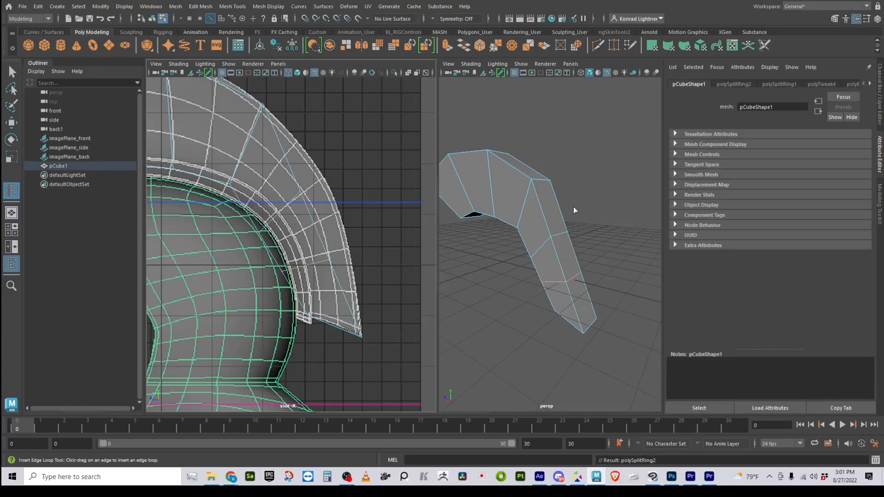
- Select each of the two new edge loops in turn and move it outward to follow the crest's curve
key("w")
left_click(275, 216)
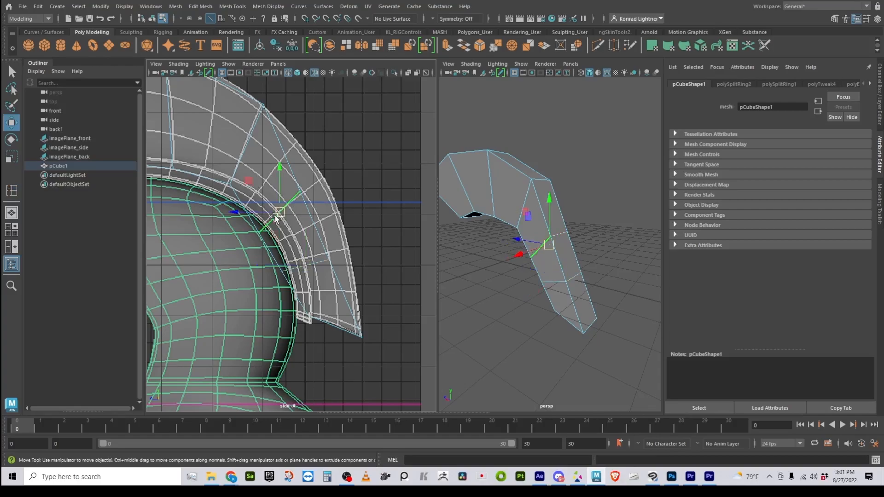
left_click(366, 252)
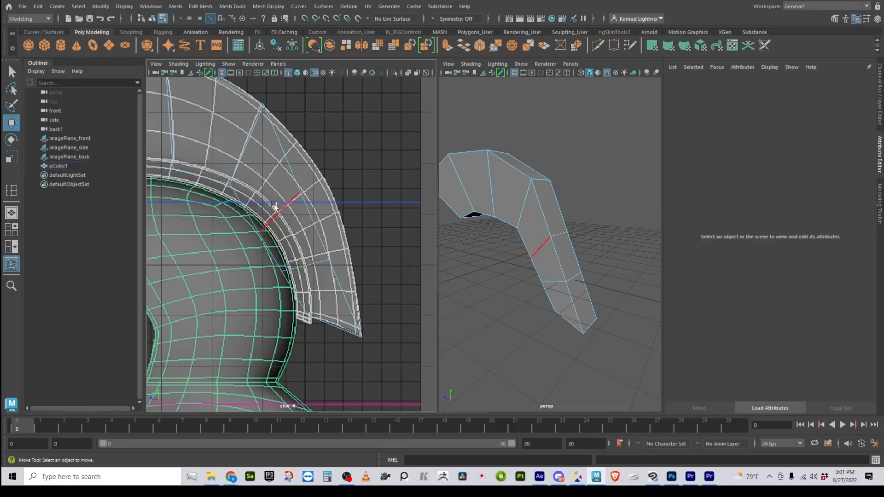
left_click_drag(571, 244, 558, 267, "alt")
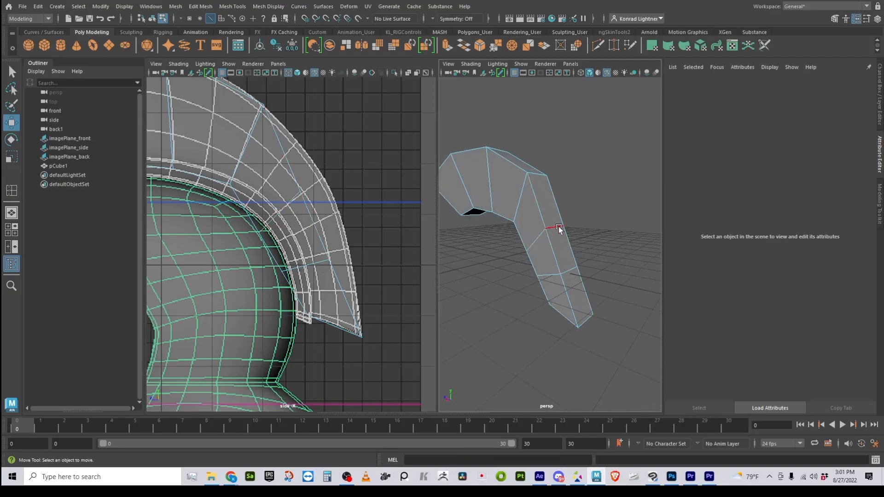
left_click(535, 239)
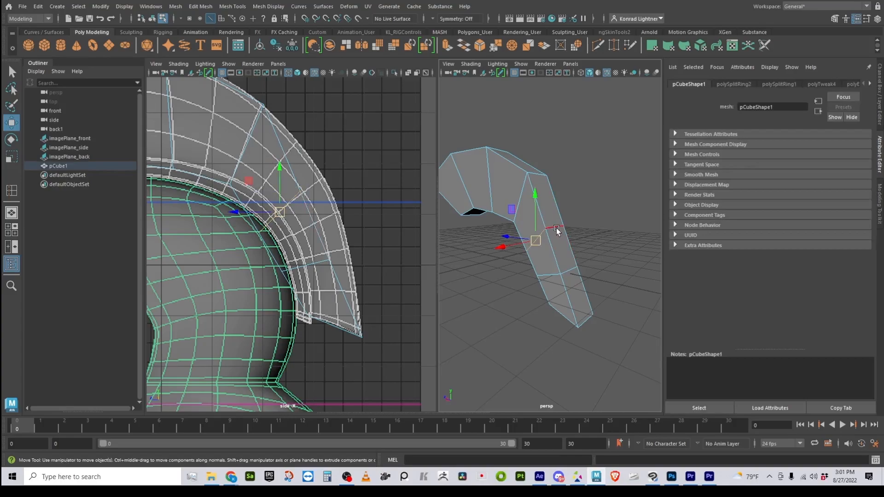
left_click_drag(528, 240, 428, 296, "alt")
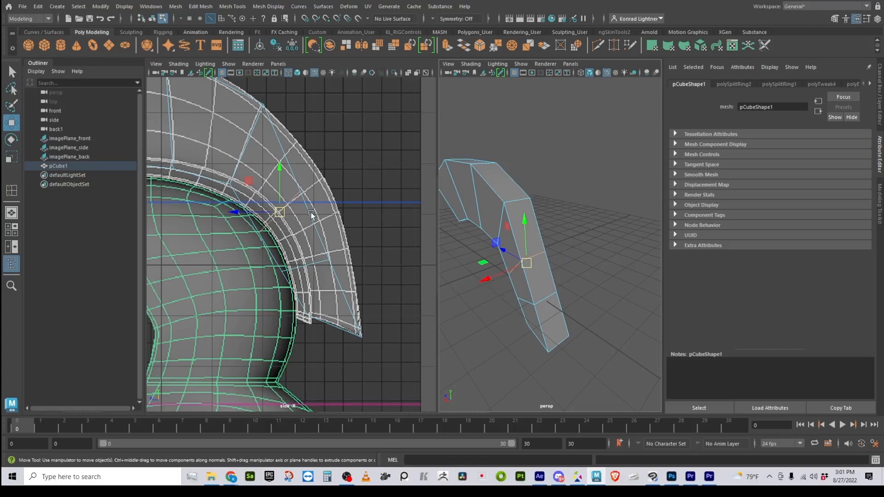
left_click_drag(278, 213, 291, 194)
left_click(315, 261)
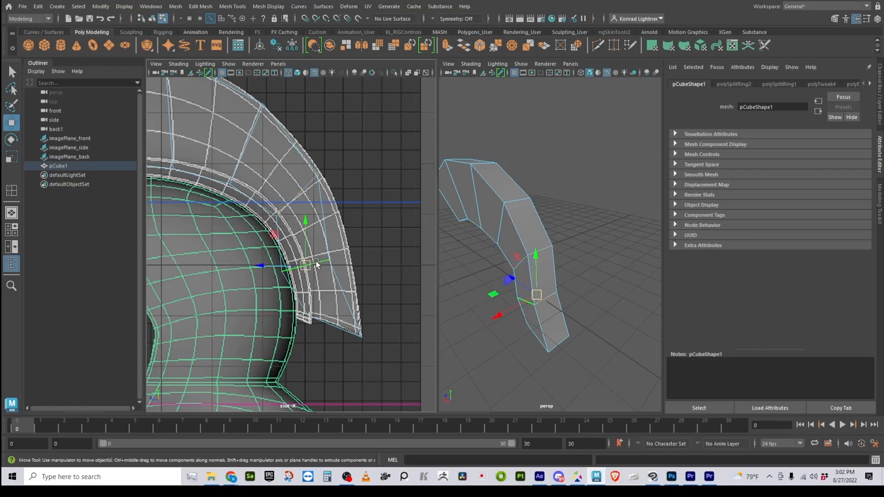
left_click_drag(309, 266, 322, 257)
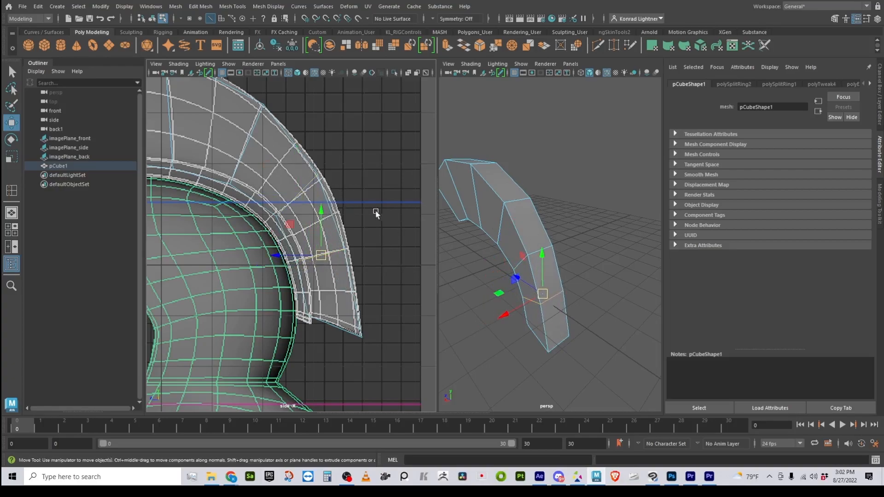
- Nudge the outer vertices of the rear segment's edge loops onto the crest's outer outline and return to object selection
right_click_drag(564, 198, 511, 198)
left_click_drag(299, 151, 323, 176)
left_click(350, 250)
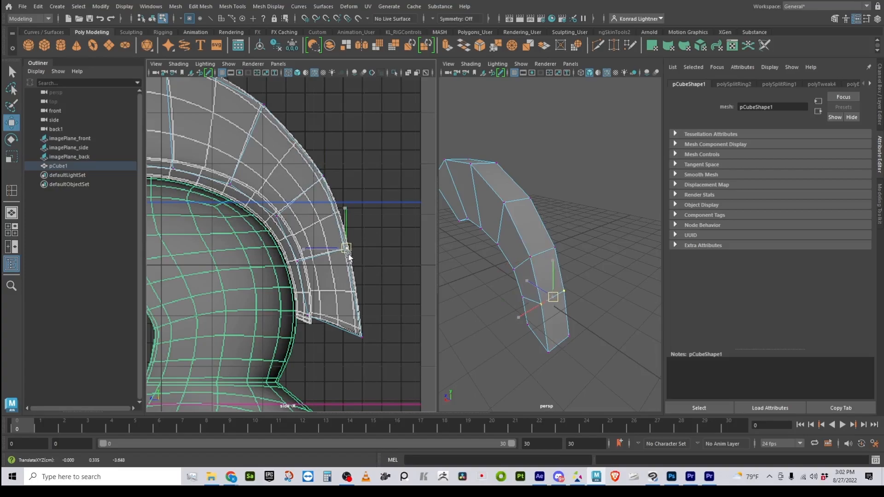
left_click_drag(351, 257, 351, 257)
right_click_drag(519, 195, 564, 164)
scroll(272, 250, "down", 3)
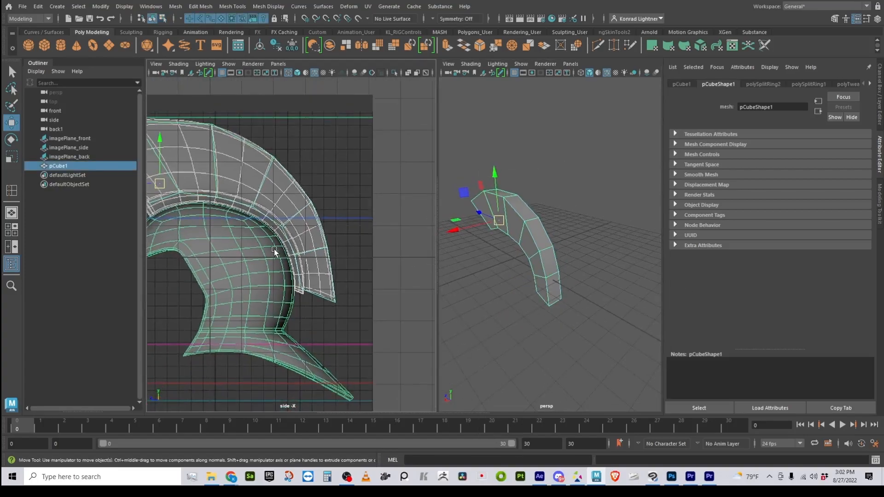
scroll(272, 249, "up", 4)
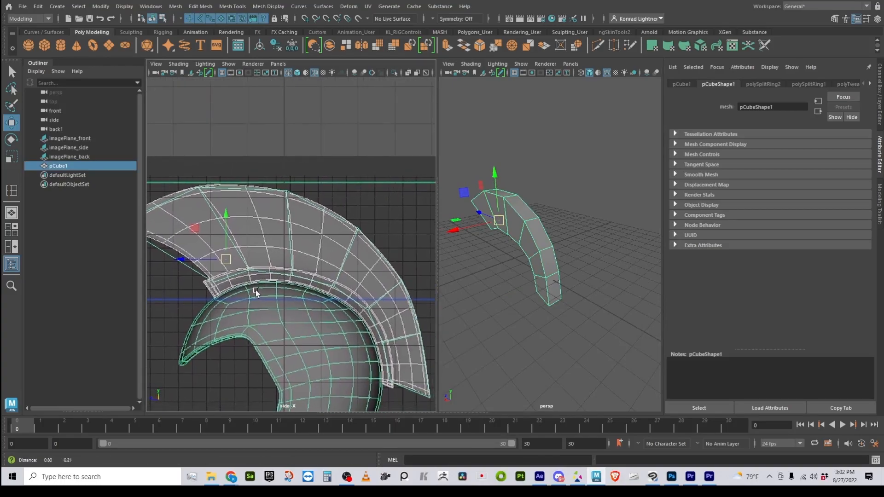
- Switch the reference viewport from the side view to the front orthographic view
left_click_drag(554, 294, 660, 275, "alt")
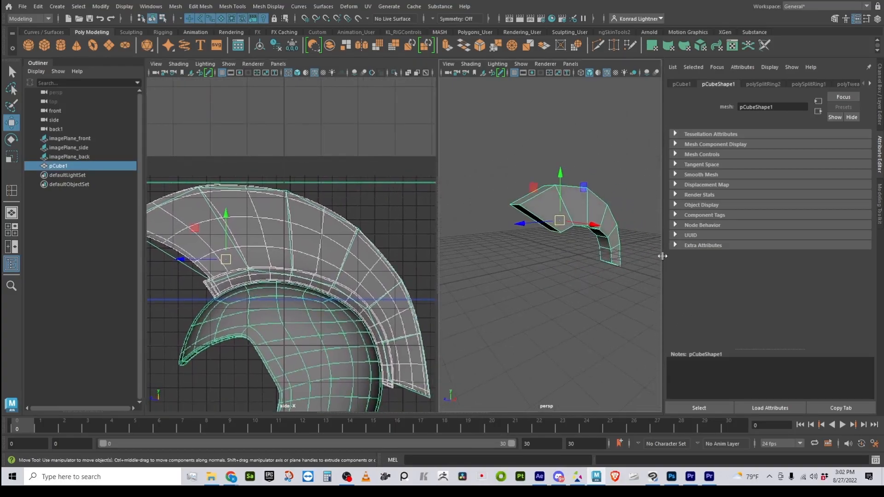
left_click(571, 64)
mouse_move(607, 94)
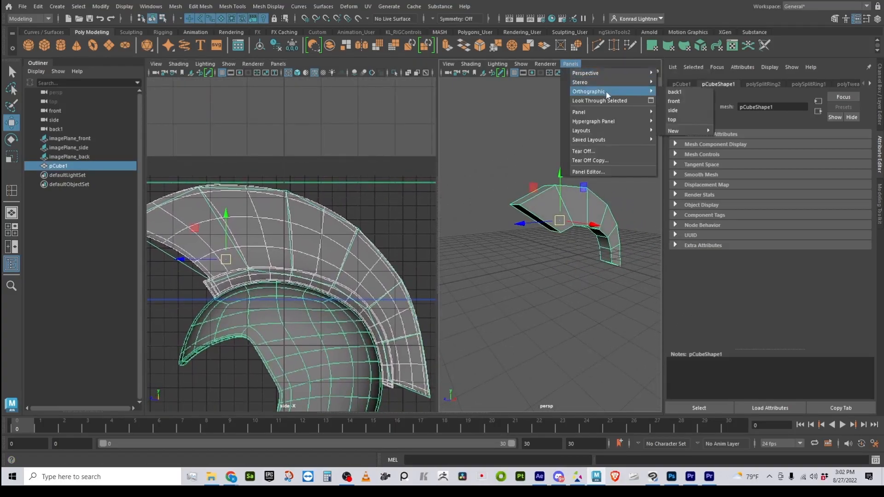
left_click(278, 63)
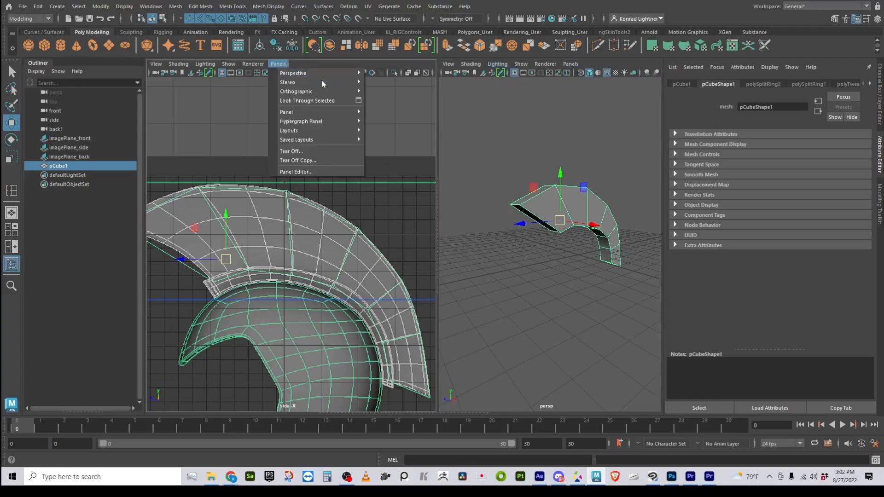
mouse_move(324, 94)
left_click(386, 101)
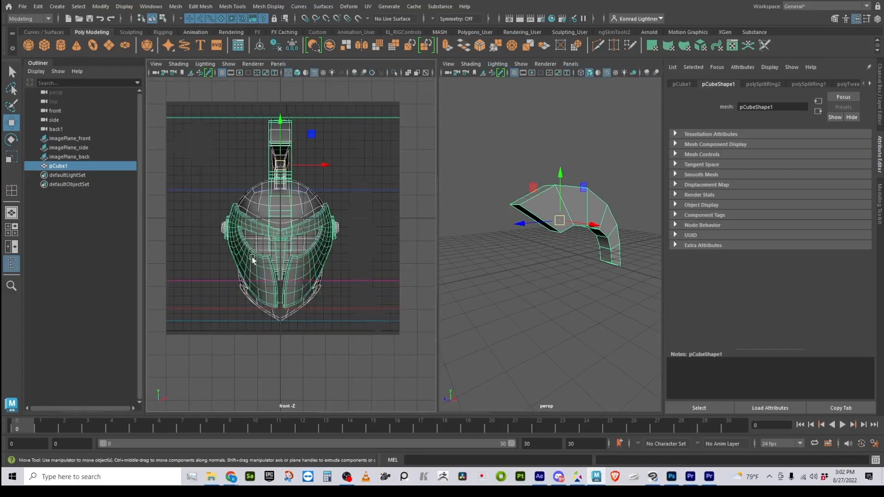
scroll(272, 267, "up", 5)
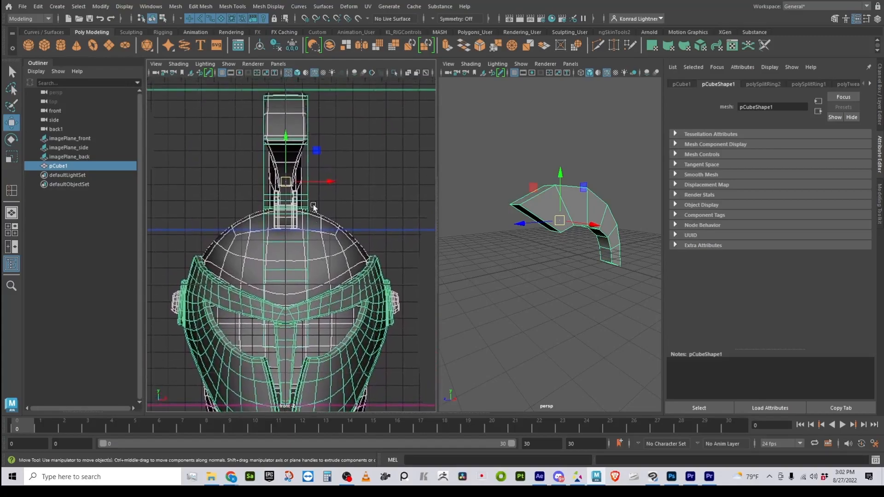
- Select the full strip of faces along the crest's underside and scale it narrower in width to match the front reference
left_click_drag(570, 269, 546, 237, "alt")
right_click_drag(547, 244, 586, 275, "alt")
right_click_drag(547, 152, 547, 178)
left_click(529, 187)
left_click_drag(587, 300, 599, 265, "alt")
double_click(619, 261, "shift")
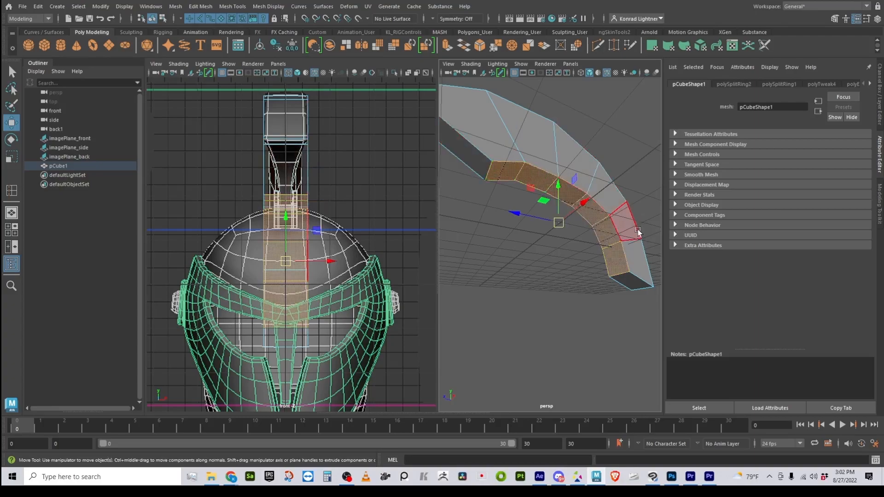
left_click(519, 204)
left_click(499, 174)
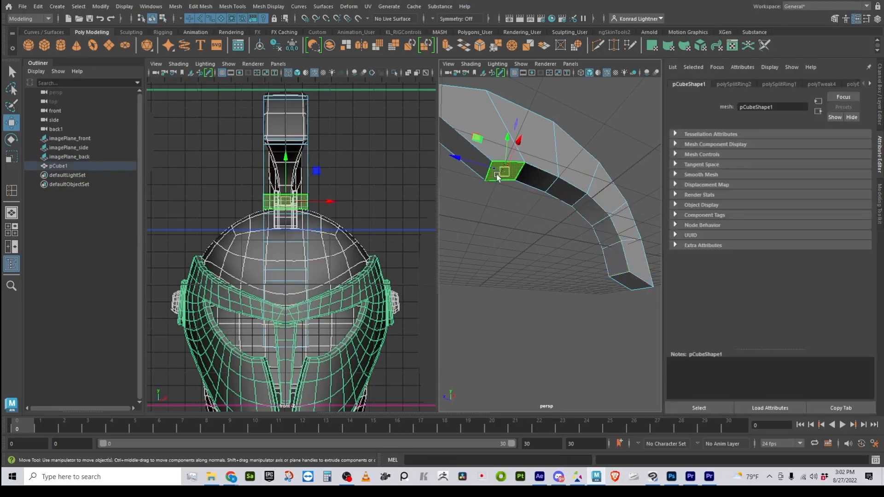
double_click(609, 257, "shift")
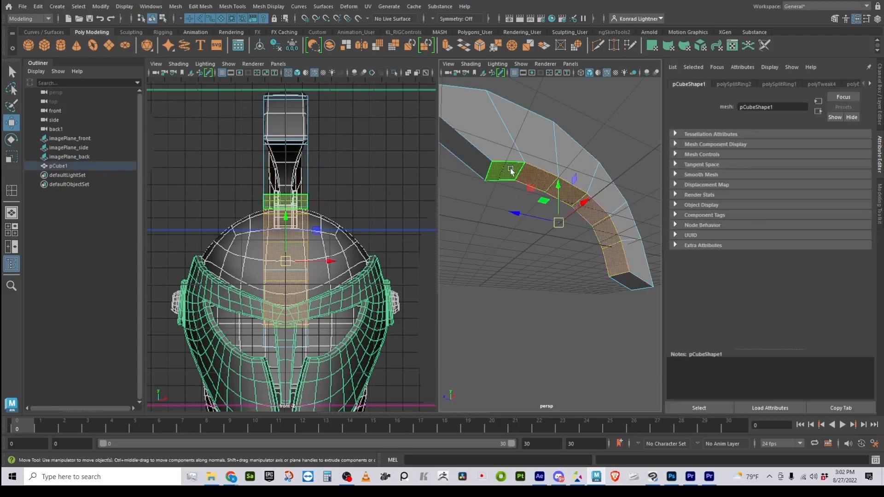
key("e")
key("r")
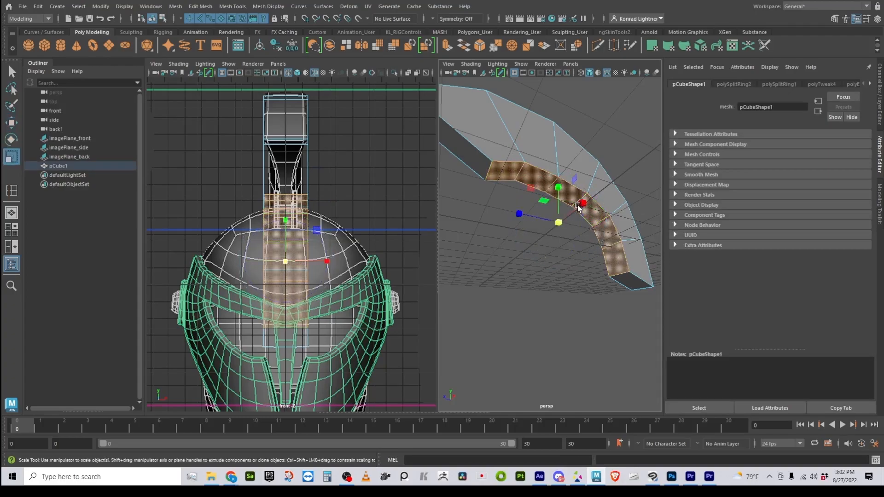
key("w")
key("r")
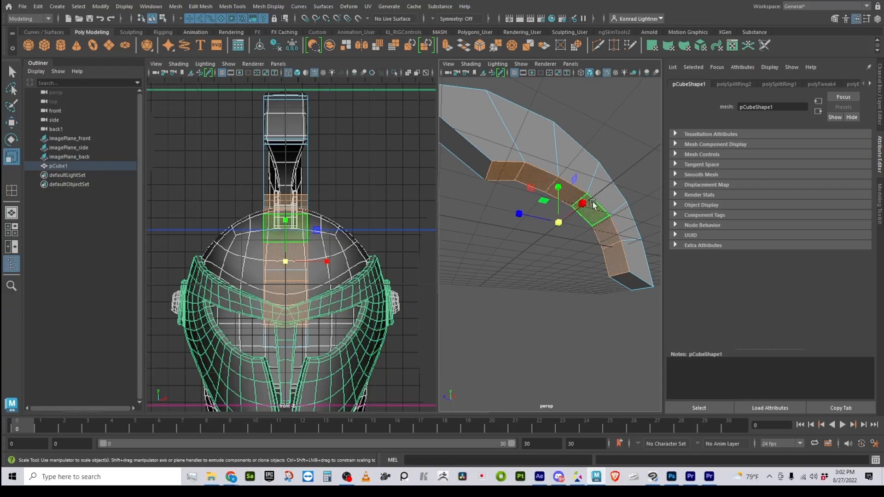
middle_click_drag(584, 203, 556, 221)
right_click_drag(278, 225, 410, 251, "alt")
middle_click_drag(357, 196, 357, 302, "alt")
left_click_drag(560, 286, 527, 192, "alt")
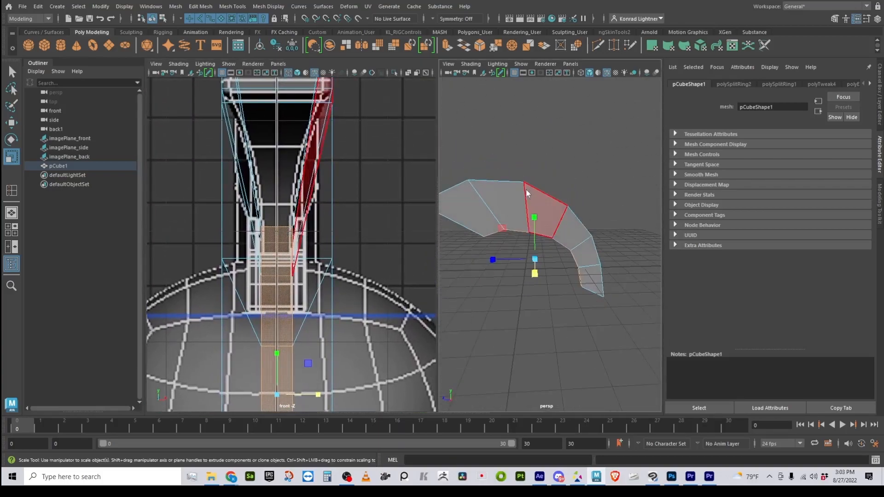
- Insert an edge loop lengthwise around the middle of the crest's sides and scale it narrower in X toward the reference profile
key("F8")
left_click_drag(524, 269, 552, 191, "alt")
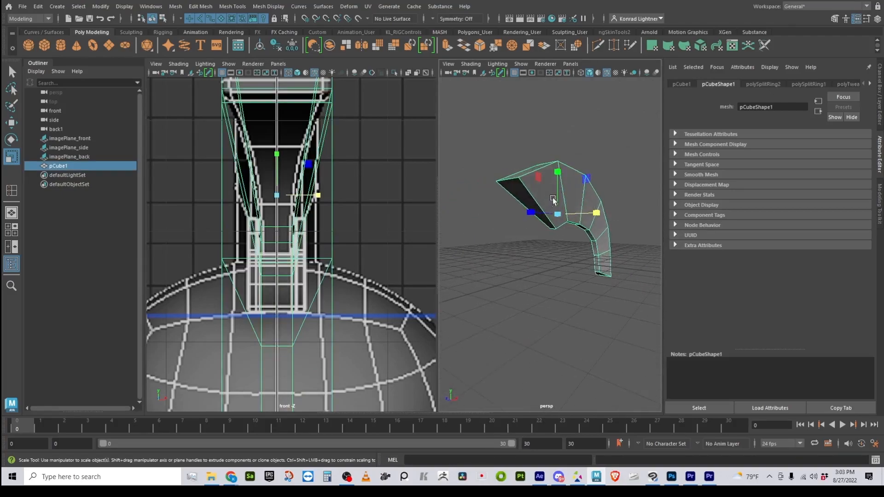
right_click_drag(594, 178, 548, 191, "shift")
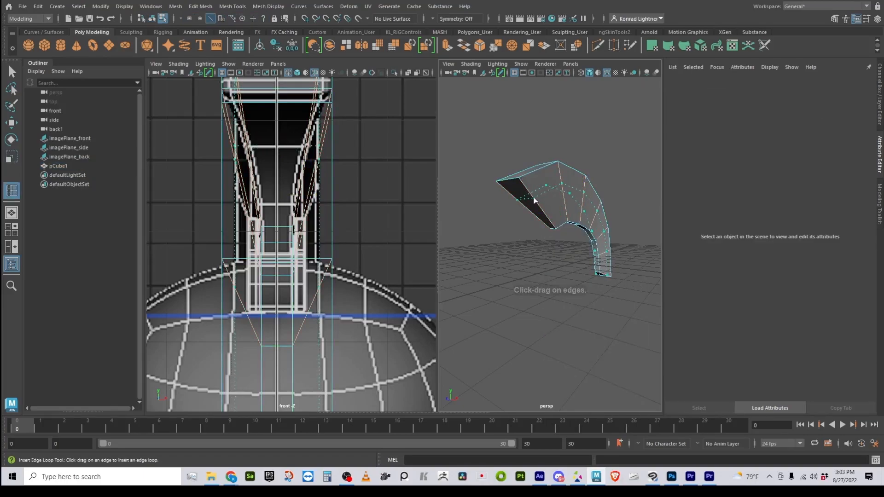
left_click(533, 198)
key("r")
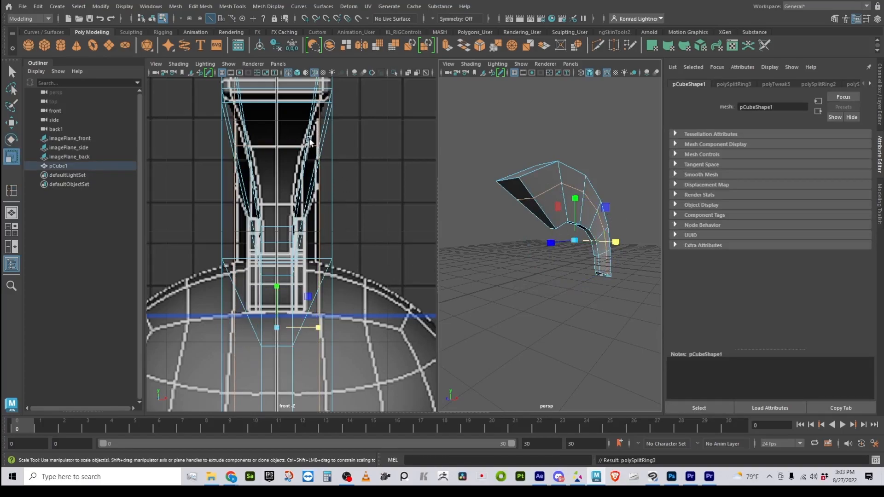
mouse_move(604, 249)
left_mouse_down("alt")
mouse_move(623, 260)
mouse_move(629, 240)
mouse_move(614, 241)
left_mouse_up("alt")
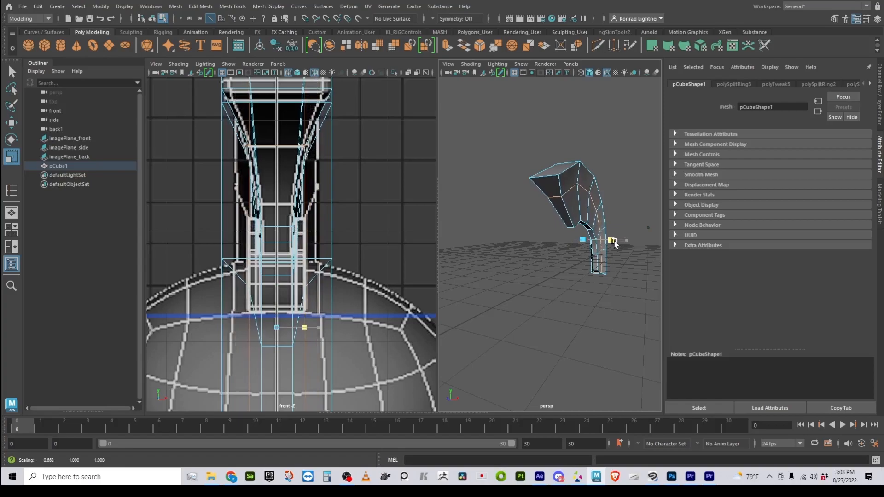
left_click_drag(619, 308, 561, 302, "alt")
scroll(562, 302, "up", 3)
- Insert a second lengthwise edge loop between the middle loop and the underside, and scale it narrower in width
right_click_drag(588, 120, 618, 109)
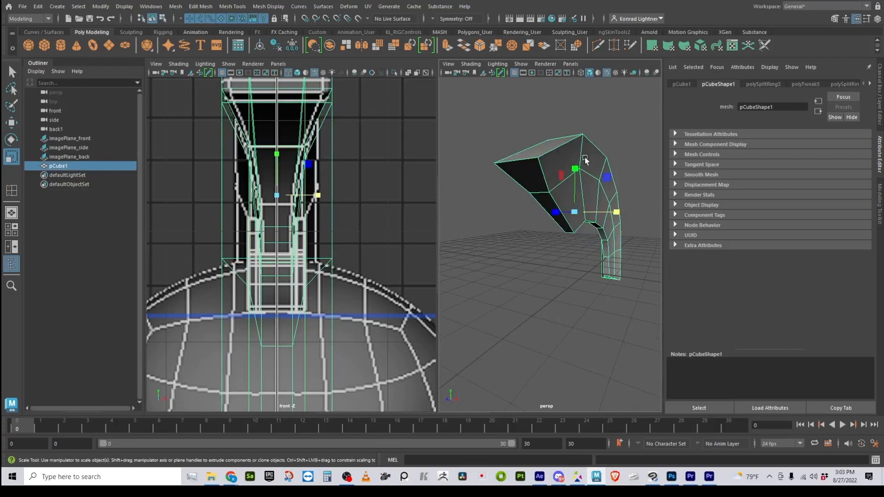
right_click_drag(590, 160, 569, 168, "shift")
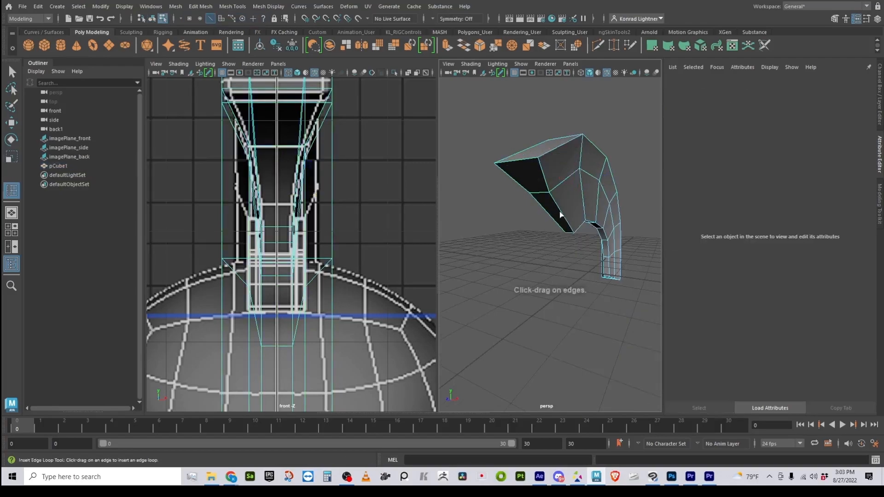
left_click(566, 214)
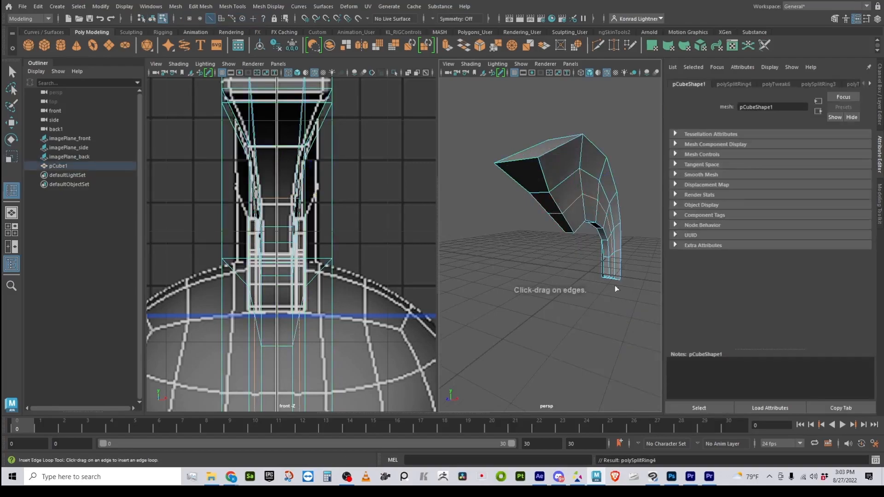
key("r")
left_click_drag(638, 253, 627, 252)
right_click_drag(614, 307, 584, 303, "alt")
left_click_drag(584, 303, 550, 309, "alt")
right_click_drag(540, 203, 587, 176)
left_click(606, 183)
left_click_drag(606, 182, 516, 228, "alt")
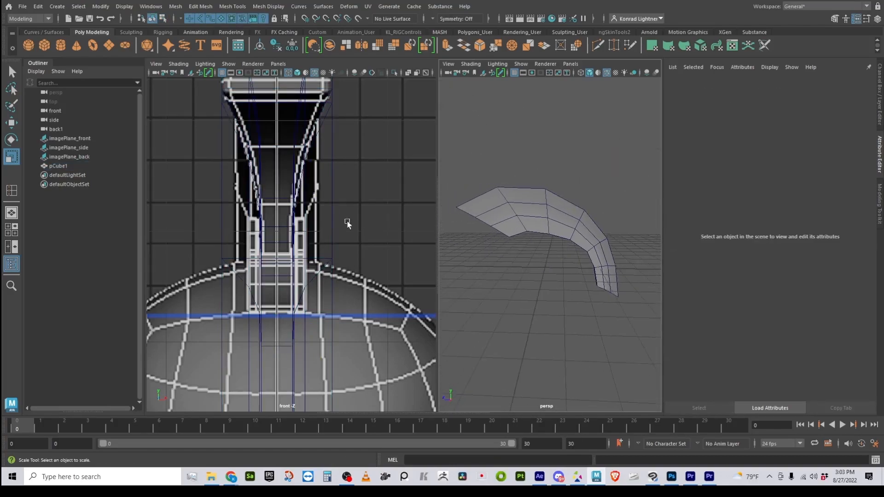
- Switch the reference viewport back to the side orthographic view
left_click(278, 64)
mouse_move(317, 92)
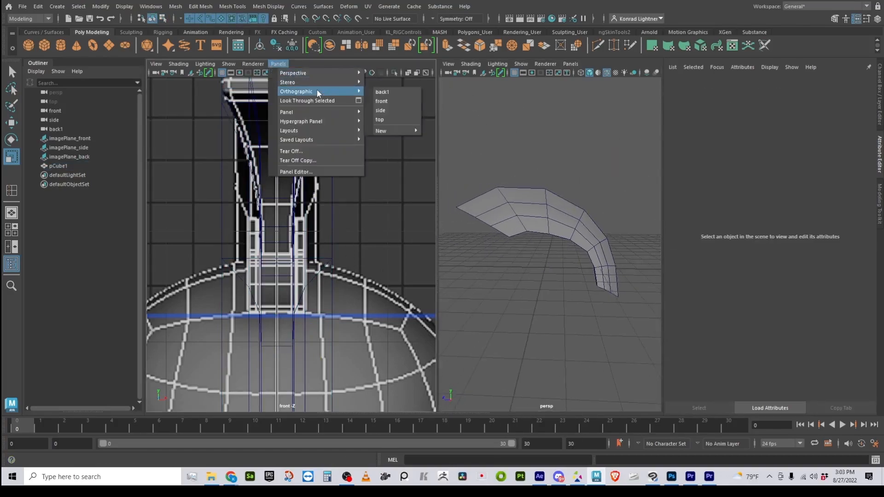
left_click(391, 110)
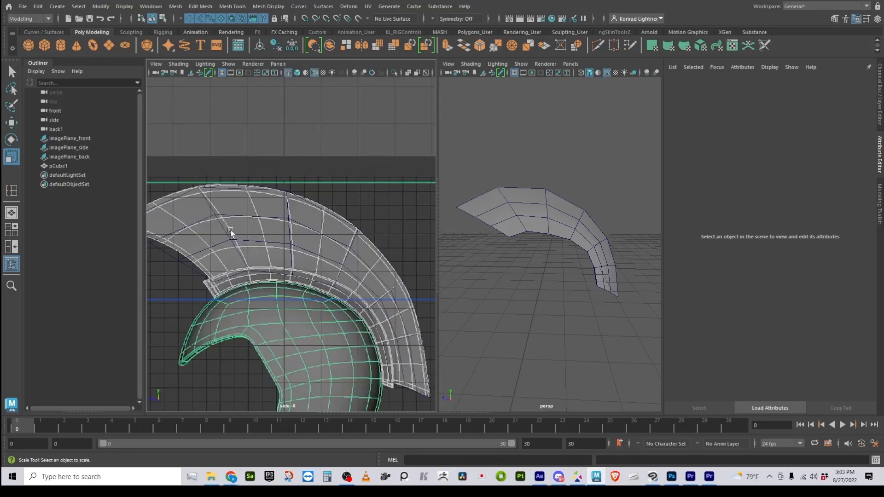
middle_click_drag(255, 287, 349, 240, "alt")
right_click_drag(261, 245, 353, 258, "alt")
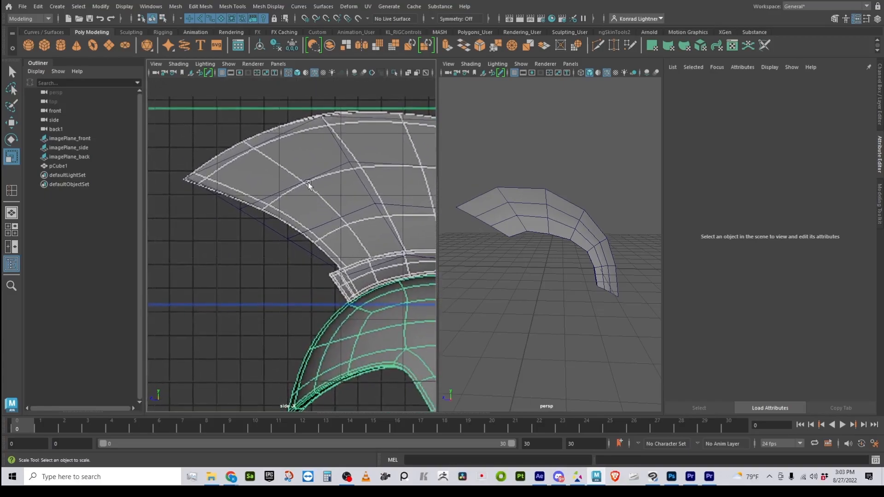
- Move the two intermediate vertex pairs on the crest's front edge onto the side reference outline
left_click(241, 212)
right_click(256, 206)
left_click(245, 205)
right_click_drag(244, 210, 217, 202)
left_click(241, 211)
key("w")
left_click_drag(240, 209, 294, 241)
- Move the intermediate vertices of the crest's rear end edge onto the reference outline and return to object selection
scroll(320, 251, "down", 2)
scroll(319, 250, "up", 8)
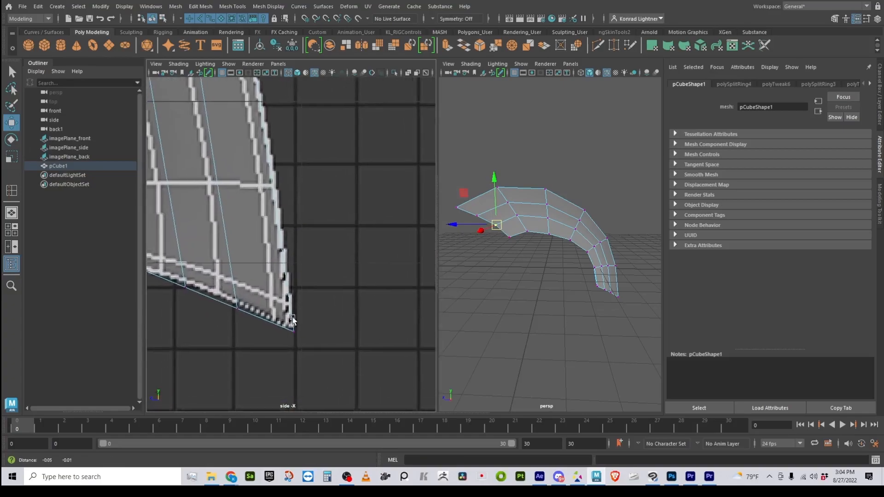
mouse_move(292, 318)
middle_mouse_down("alt")
mouse_move(370, 303)
mouse_move(370, 319)
middle_mouse_up("alt")
mouse_move(244, 263)
left_mouse_down()
mouse_move(280, 313)
mouse_move(264, 283)
left_mouse_up()
left_click(315, 313)
left_click_drag(316, 310, 318, 307)
scroll(350, 332, "down", 6)
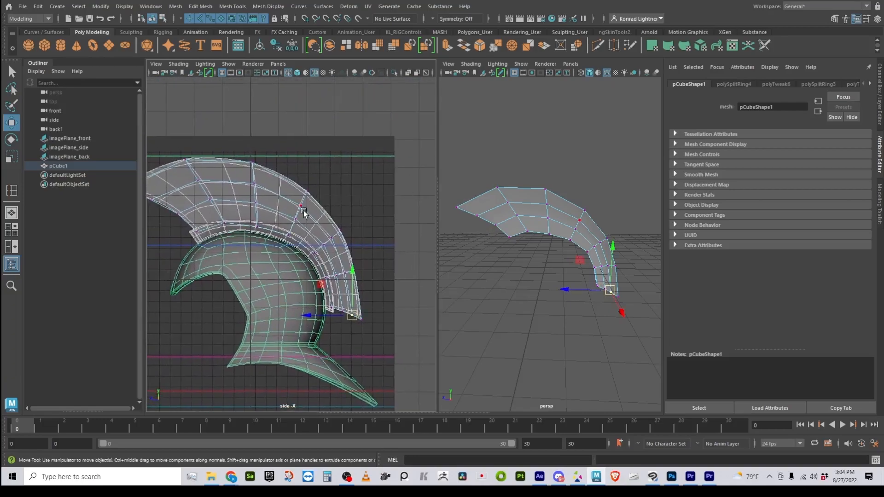
key("F8")
scroll(287, 261, "down", 2)
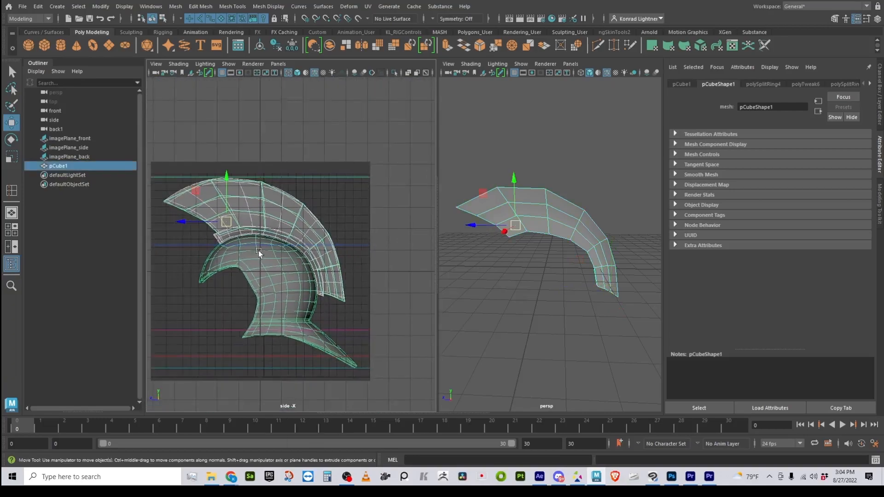
- Inspect the crest mesh from several angles and compare its shape with the side reference image
left_click_drag(507, 276, 441, 290, "alt")
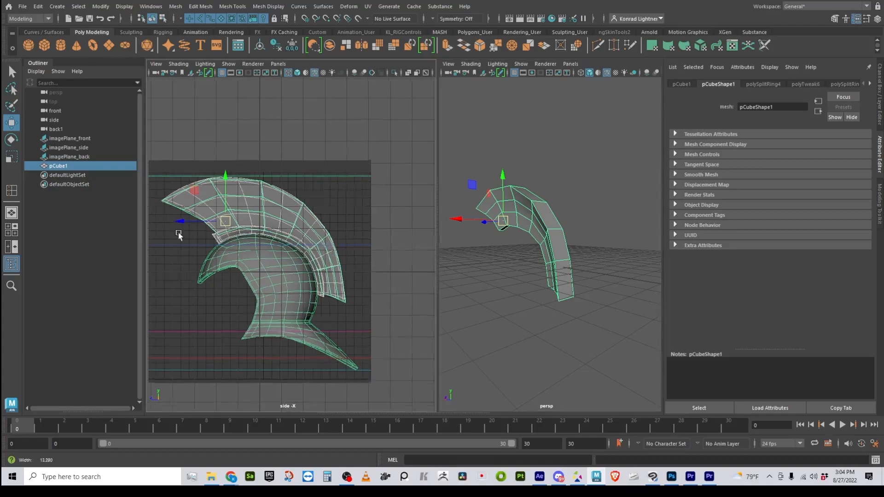
right_click_drag(176, 232, 284, 251, "alt")
middle_click_drag(284, 251, 339, 301, "alt")
right_click_drag(229, 254, 255, 254, "alt")
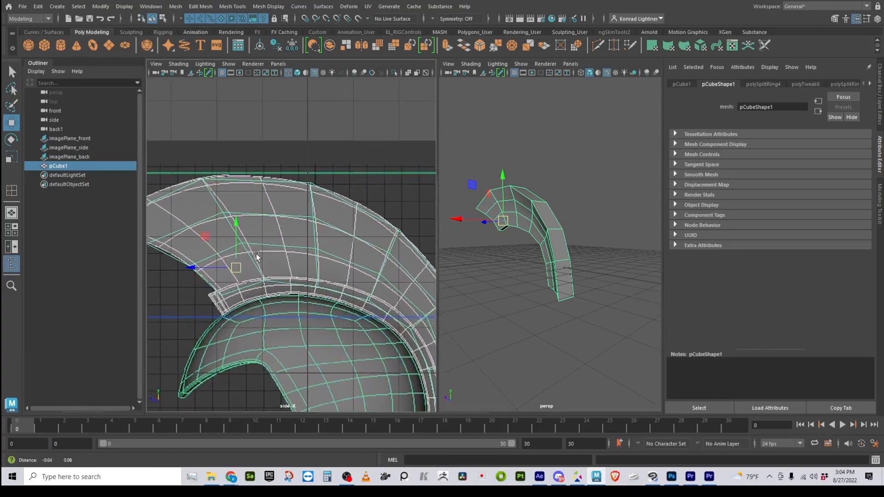
middle_click_drag(255, 253, 277, 258, "alt")
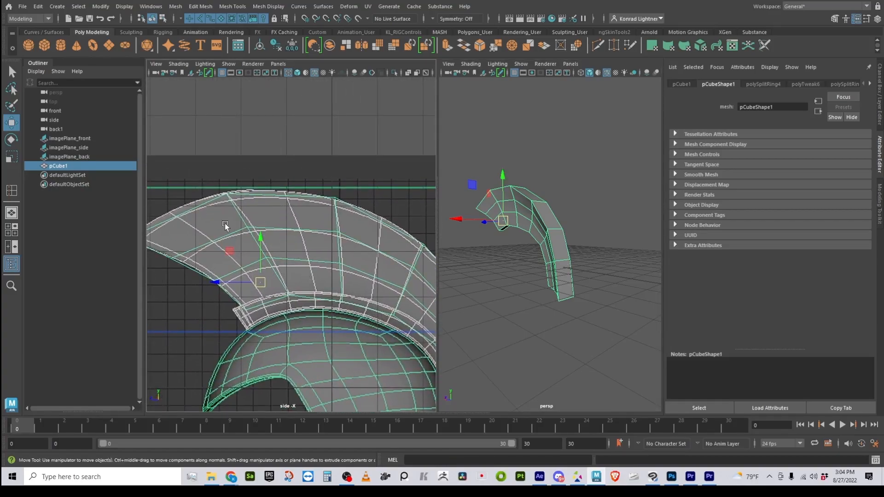
left_click_drag(590, 242, 528, 273, "alt")
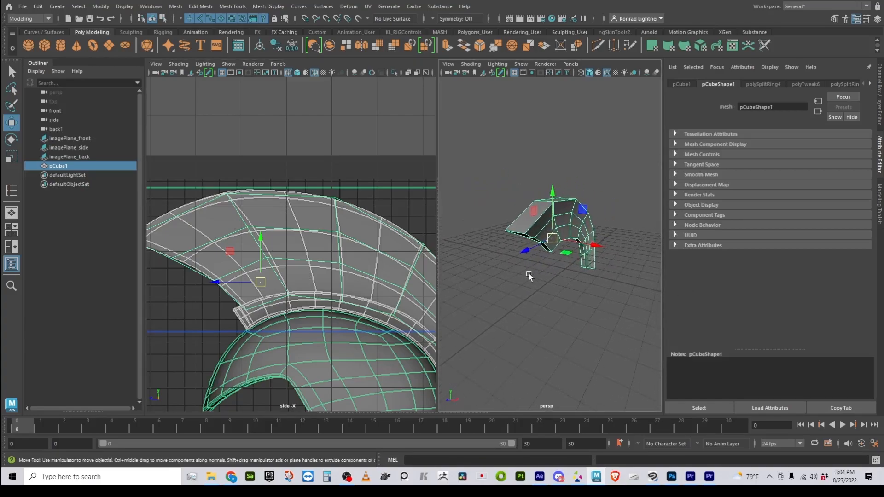
right_click_drag(529, 274, 547, 286, "alt")
left_click_drag(547, 286, 525, 263, "alt")
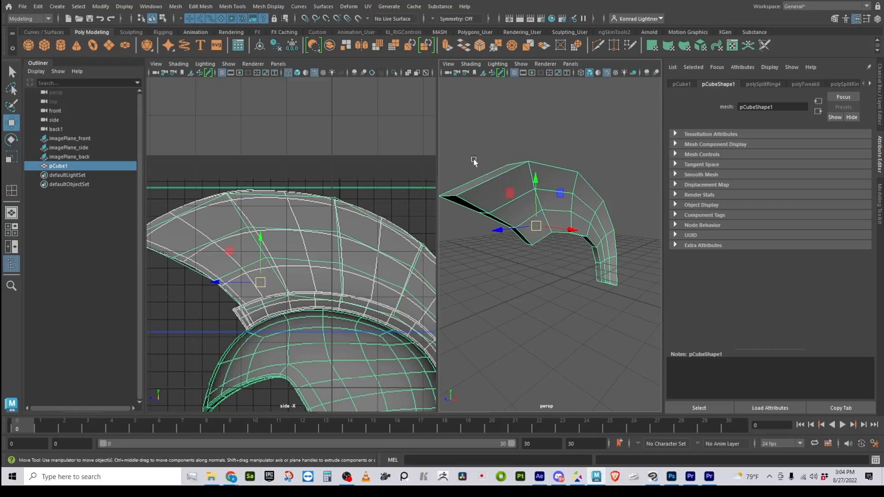
left_click_drag(582, 286, 487, 284, "alt")
left_click_drag(437, 213, 406, 214)
right_click_drag(537, 297, 495, 286, "alt")
right_click_drag(349, 296, 320, 287, "alt")
middle_click_drag(302, 321, 293, 295, "alt")
right_click_drag(293, 296, 386, 345, "alt")
middle_click_drag(317, 315, 275, 269, "alt")
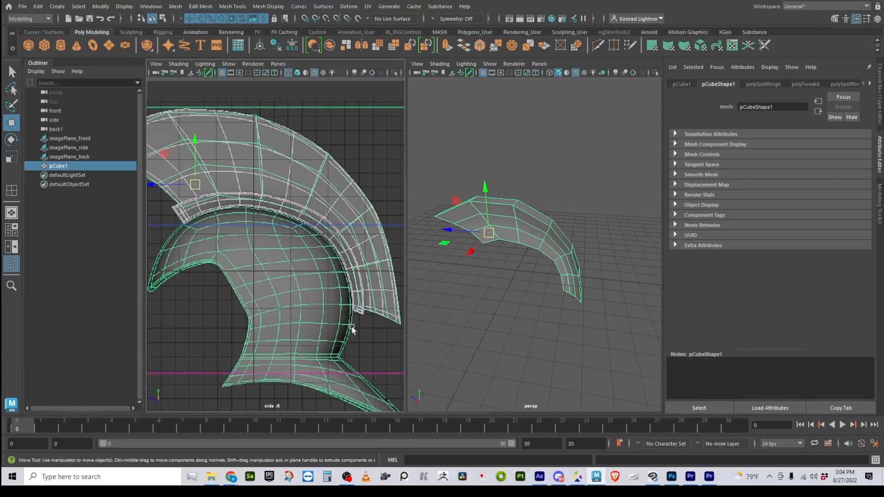
middle_click_drag(321, 333, 326, 314, "alt")
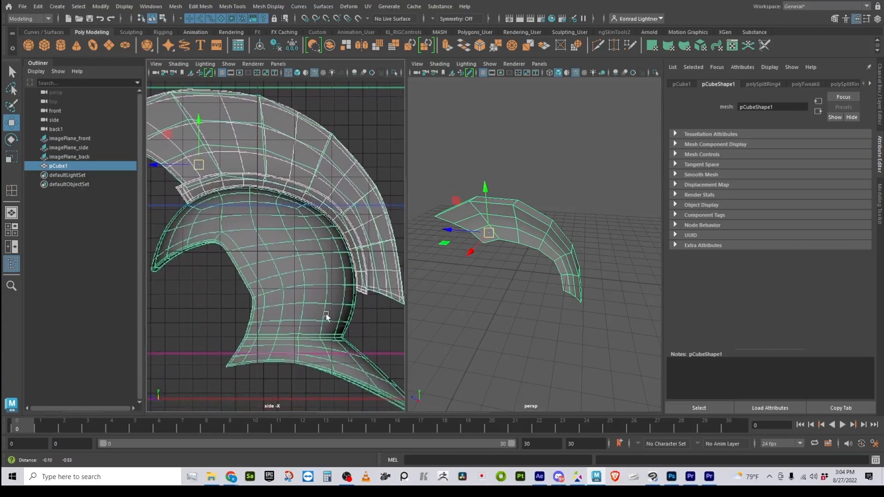
left_click_drag(433, 300, 514, 291, "alt")
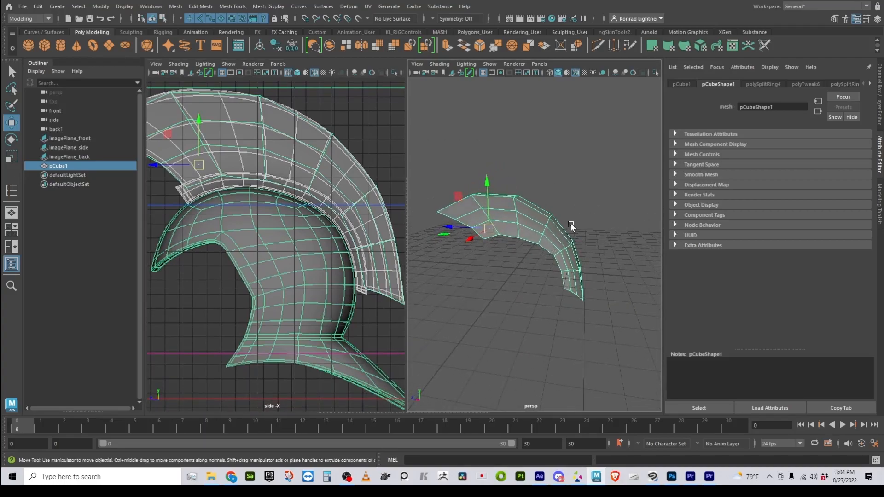